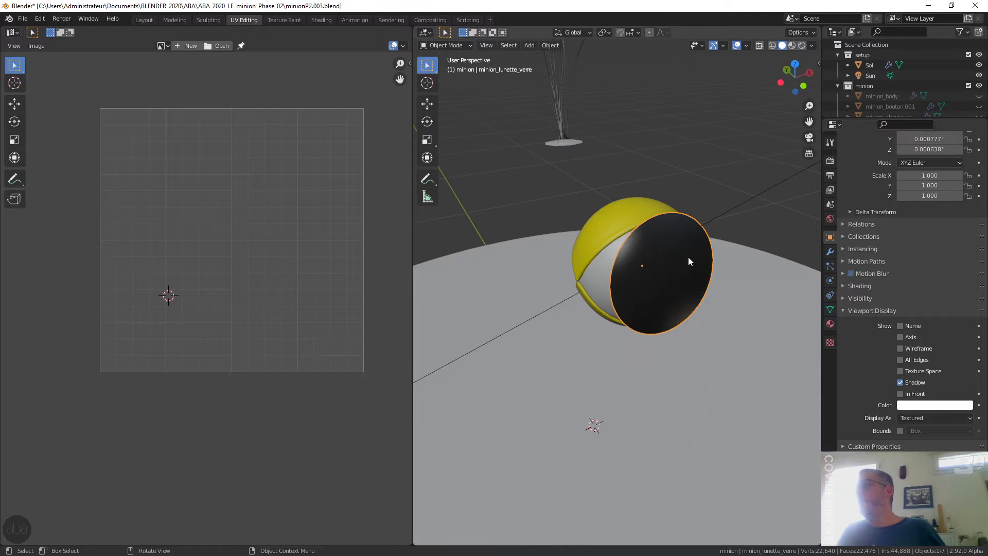
Step: Examine the goggle lens's modifiers and its mesh in Edit Mode
click(829, 251)
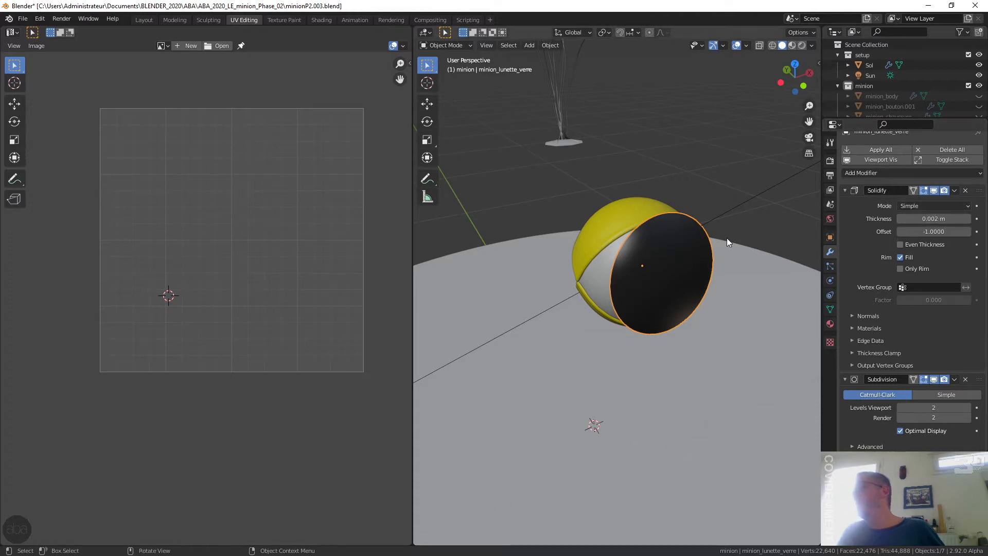
key(Tab)
key(KP_Decimal)
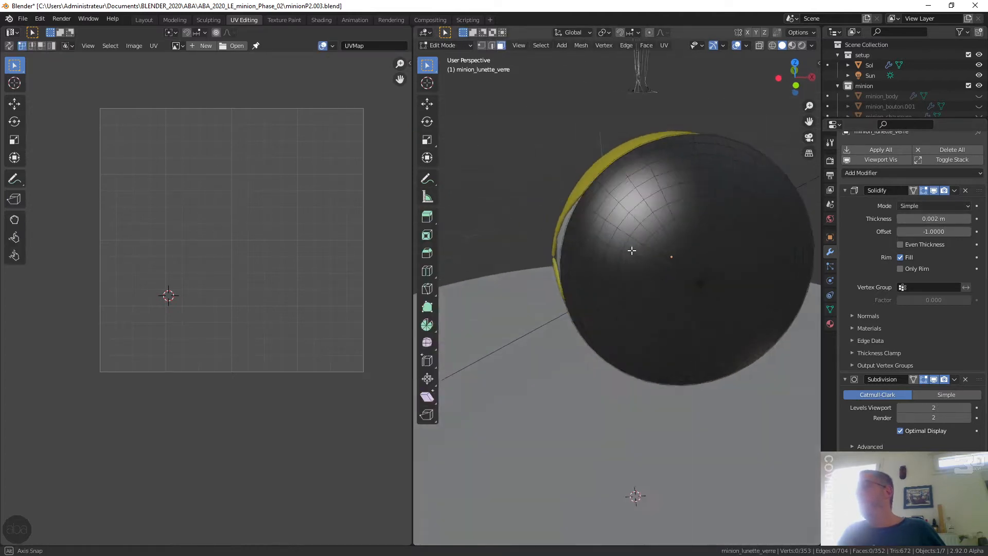
scroll(643, 255, down, 11)
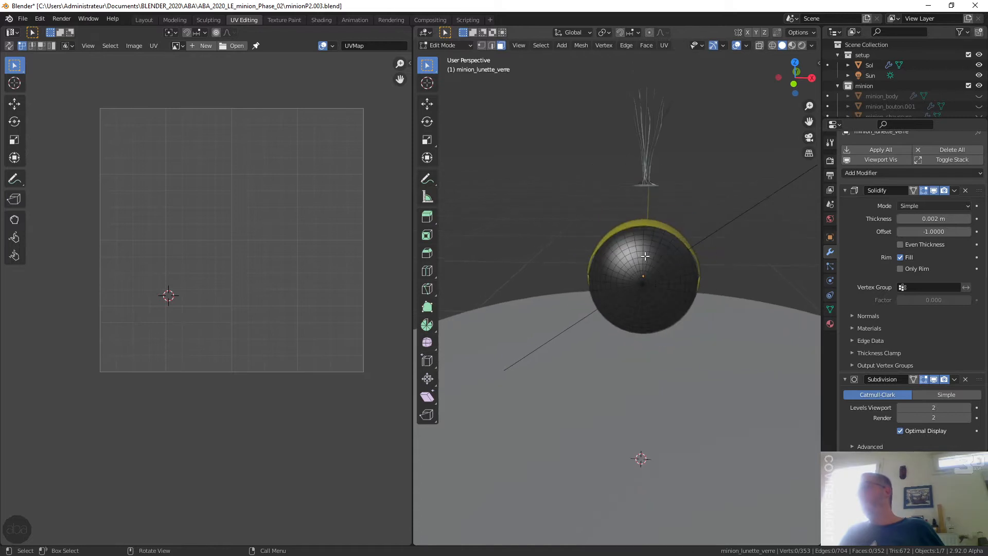
middle_drag(644, 283, 677, 294)
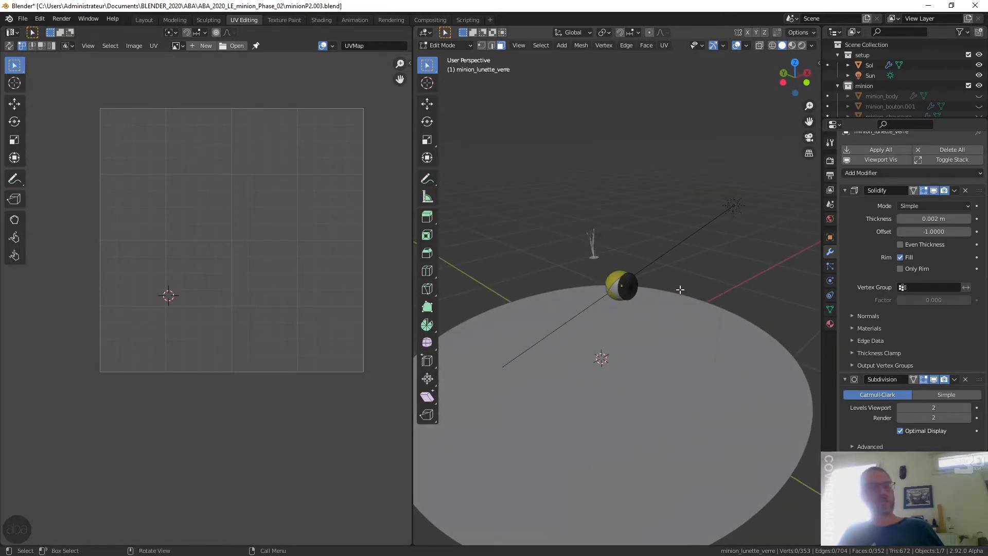
key(Tab)
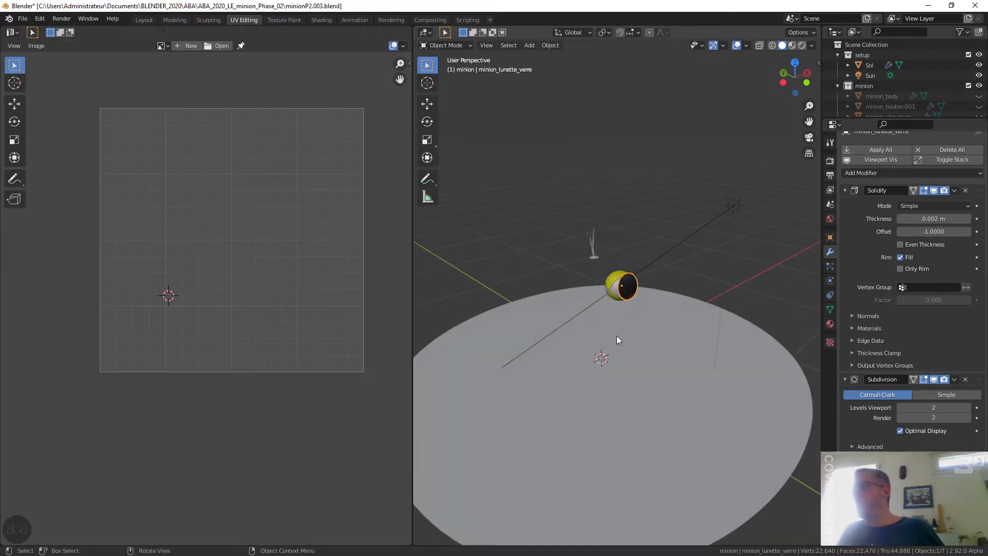
Step: Add a 2 m mesh plane at the world origin in the middle of the ground disc
key(shift+a)
mouse_move(628, 332)
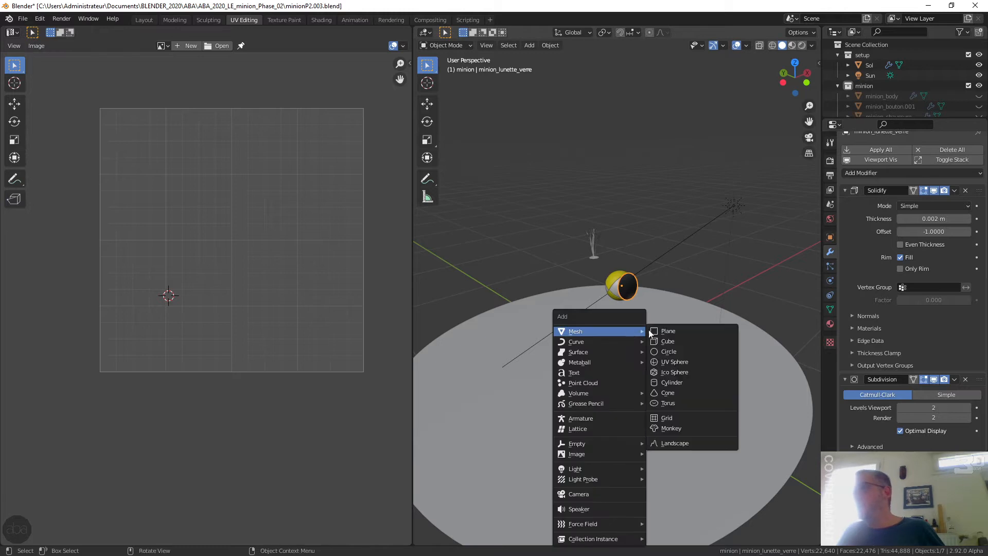
click(681, 332)
mouse_move(616, 341)
middle_down()
mouse_move(589, 295)
mouse_move(607, 328)
middle_up()
scroll(581, 359, down, 4)
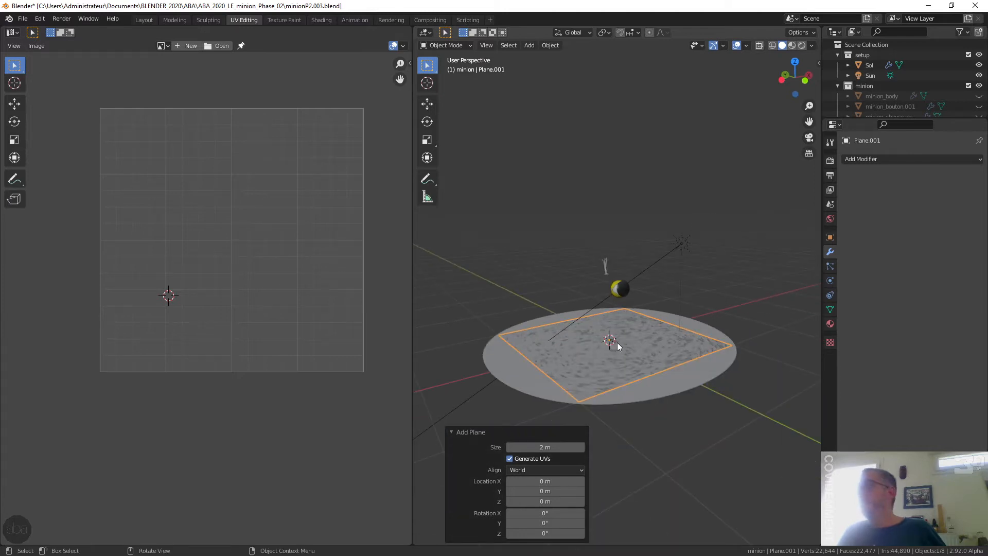
Step: Move the new plane to the setup collection and hide it in the viewport
key(m)
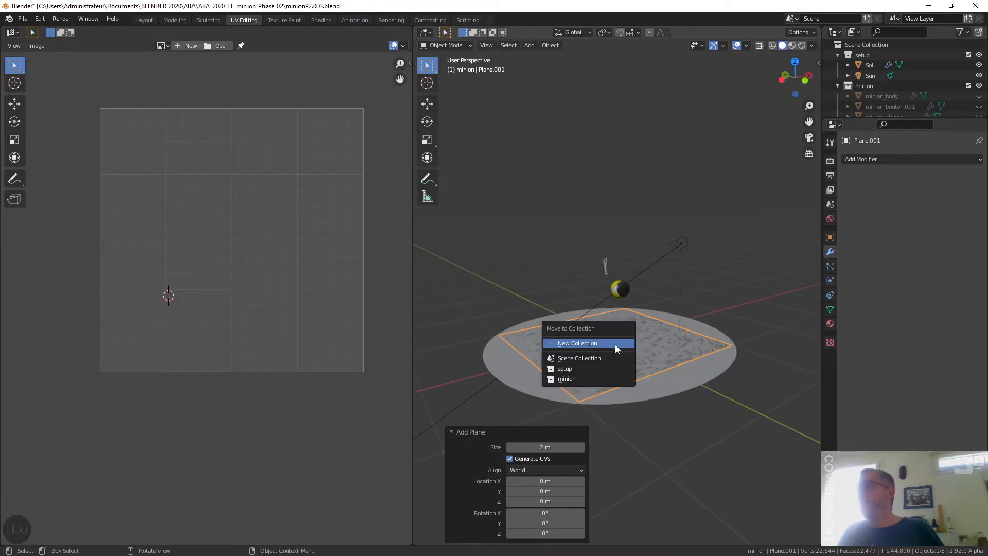
click(594, 367)
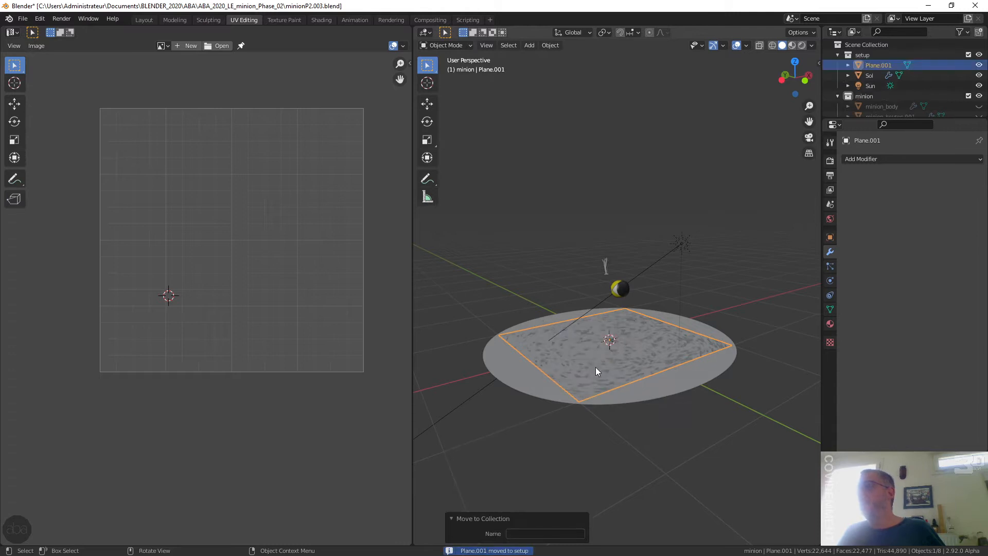
click(978, 65)
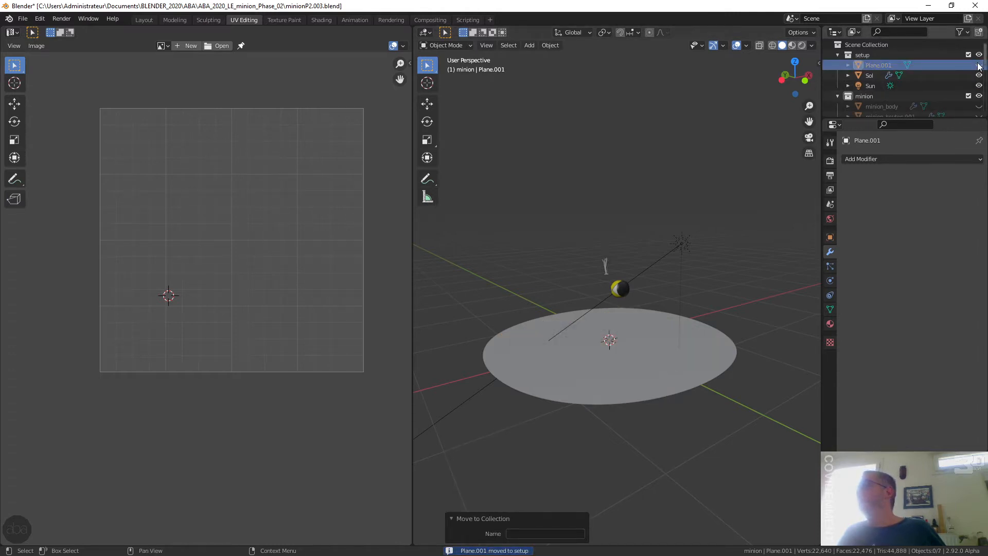
Step: Create a new material on the hidden plane and name it UVW
click(829, 323)
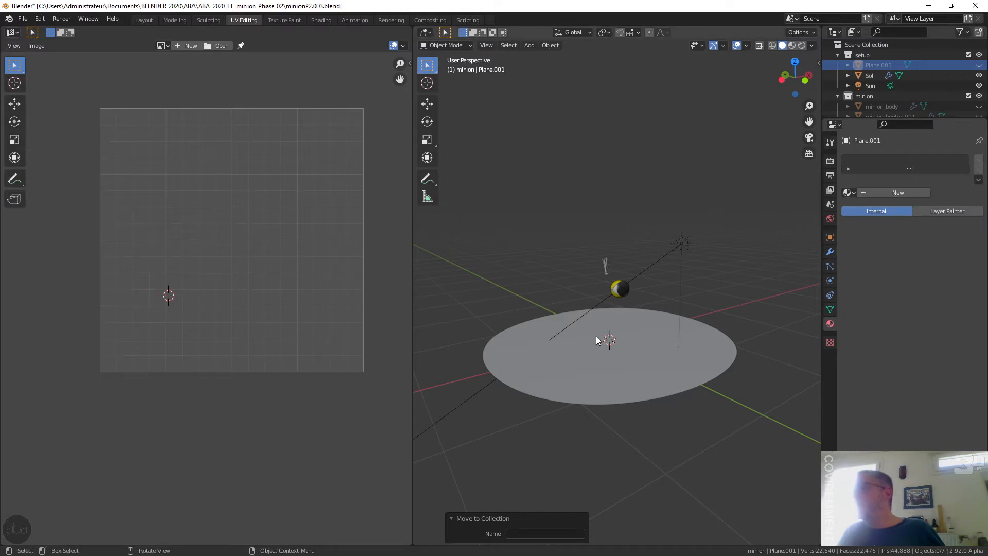
click(891, 193)
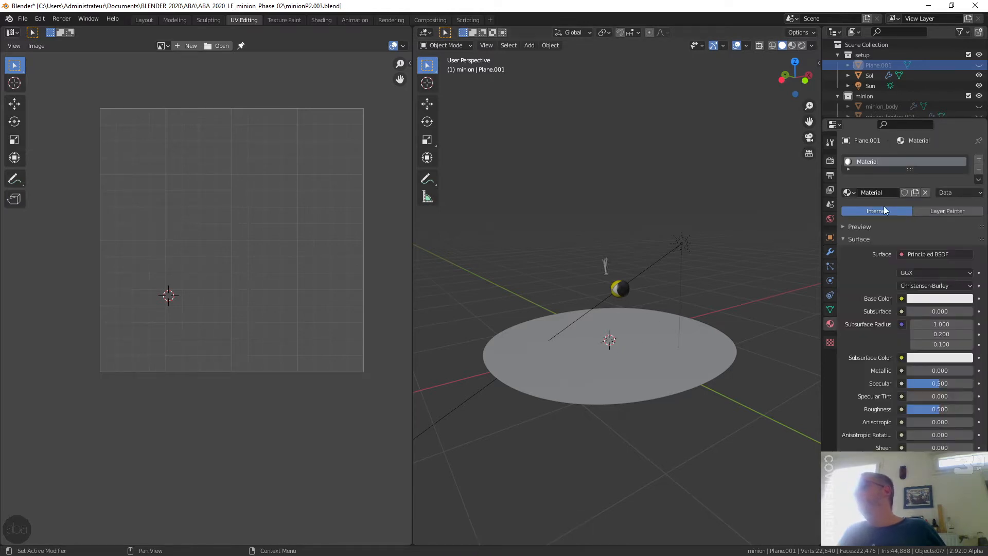
double_click(879, 193)
text(U)
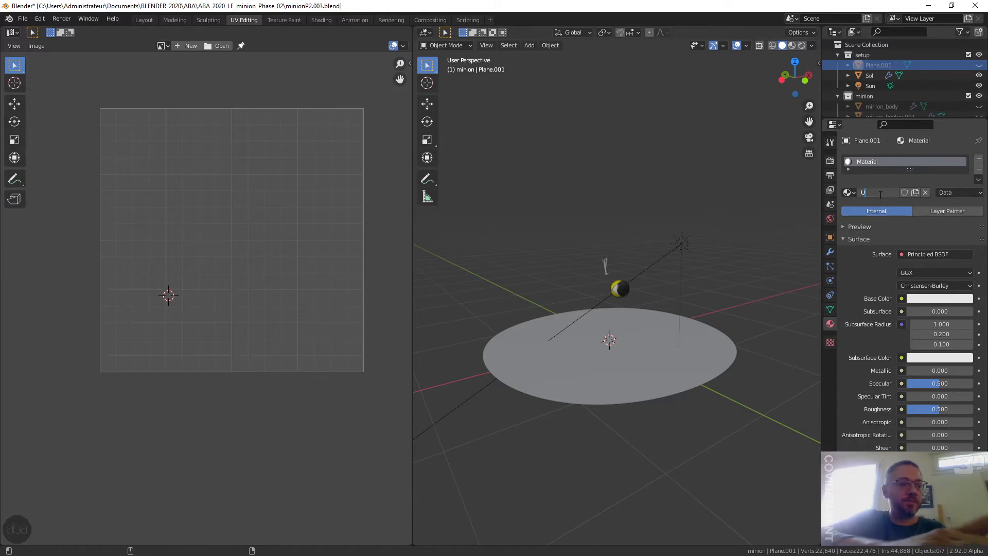
text(VW)
key(Return)
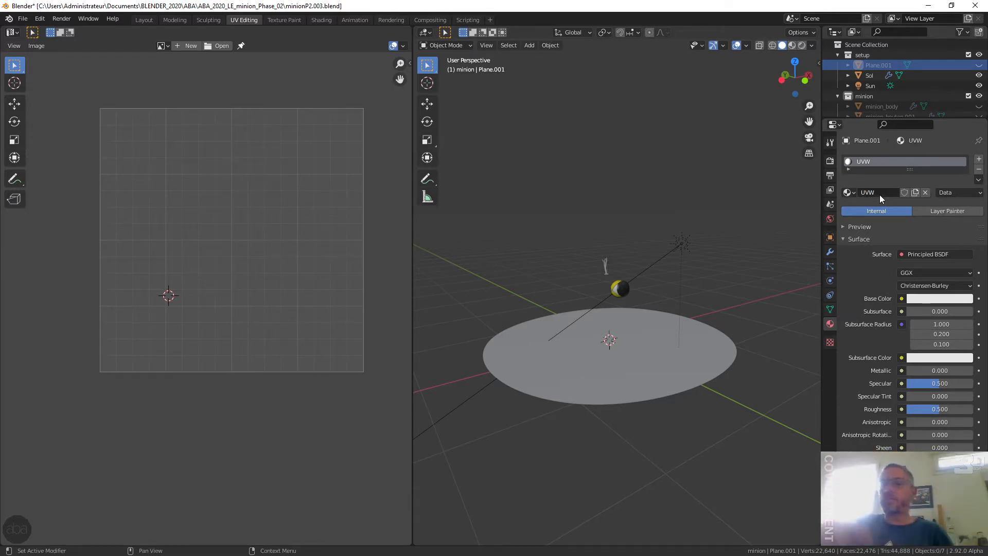
Step: Give the UVW material's Base Color an Image Texture with a new generated UV Grid image, 1024 × 1024 px
click(901, 299)
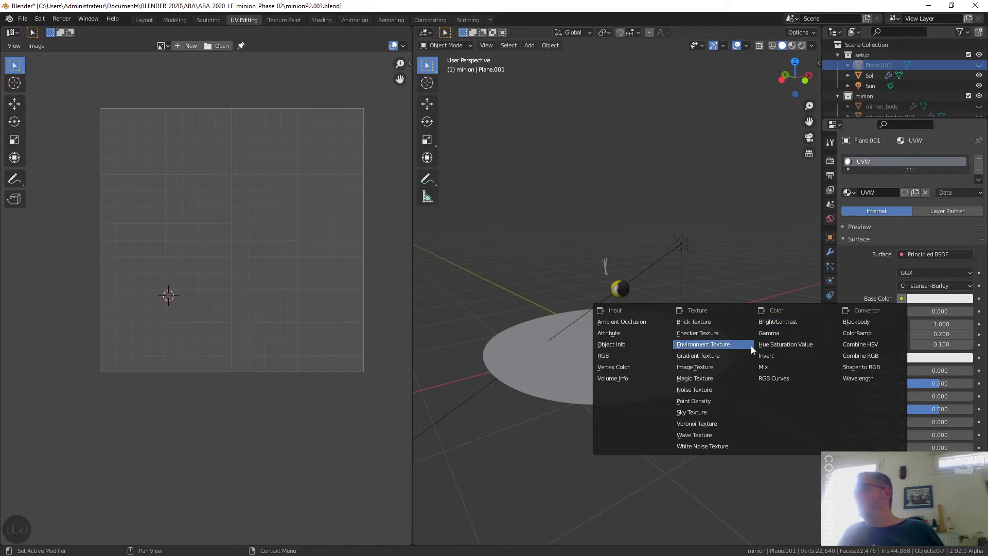
click(721, 368)
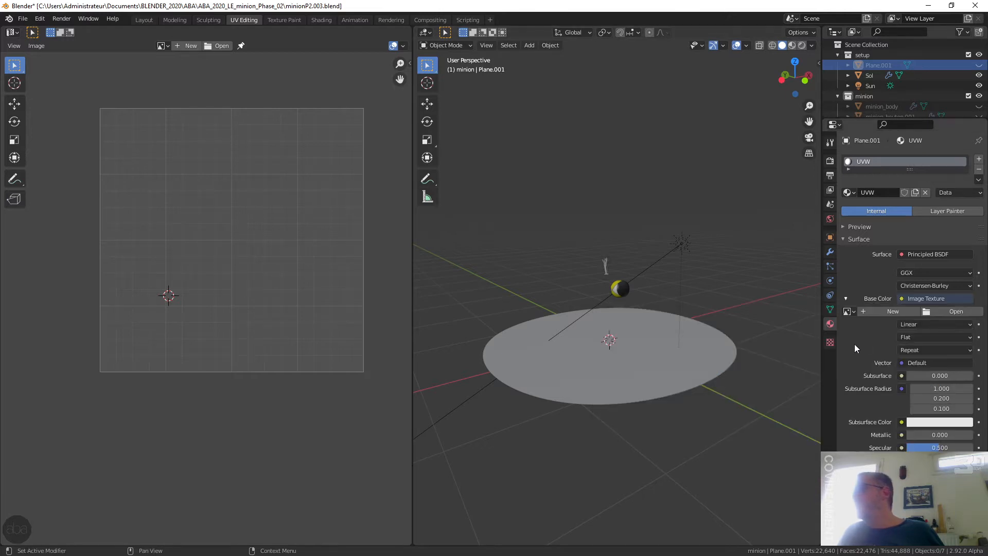
click(882, 311)
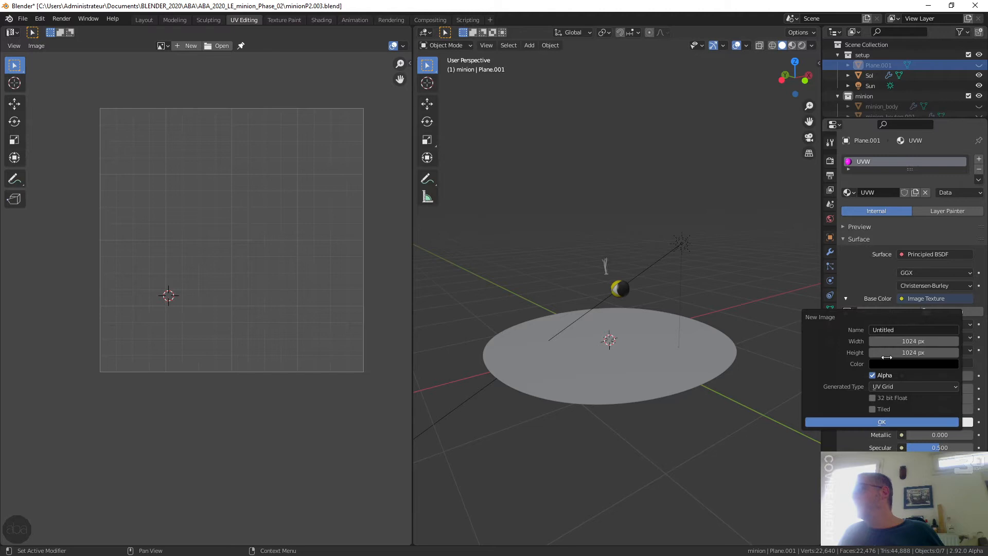
click(886, 386)
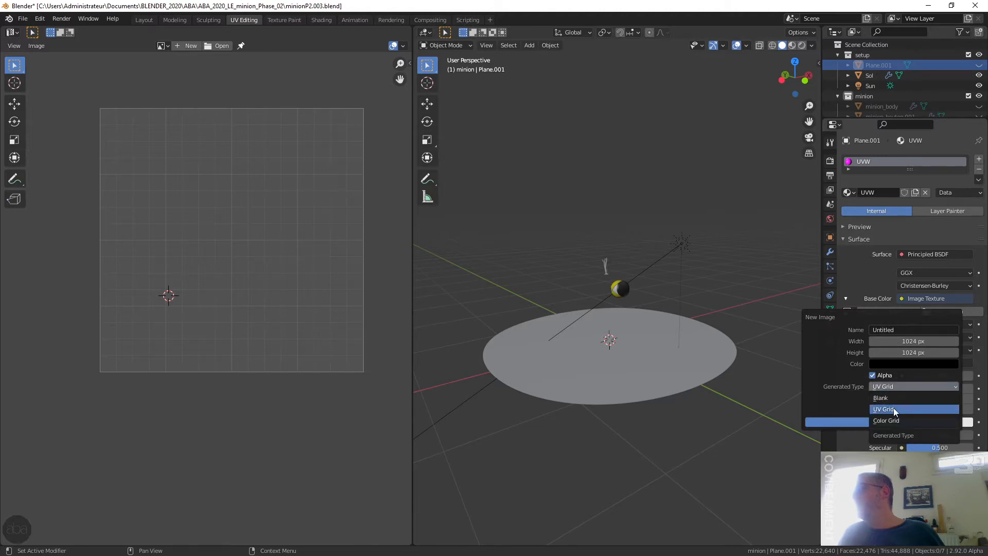
click(893, 407)
click(861, 421)
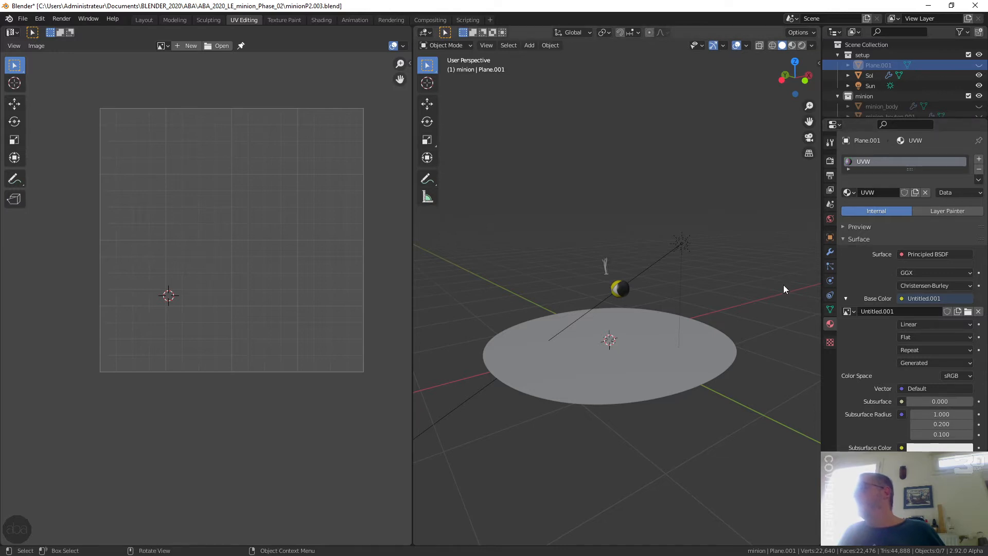
Step: Save the file and select the goggle lens object
scroll(657, 314, up, 3)
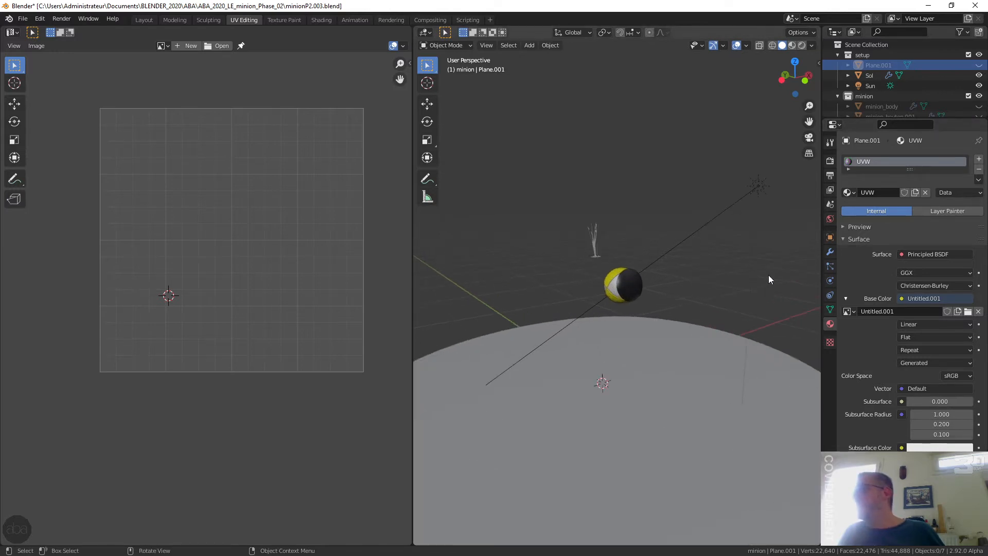
middle_drag(733, 240, 696, 236)
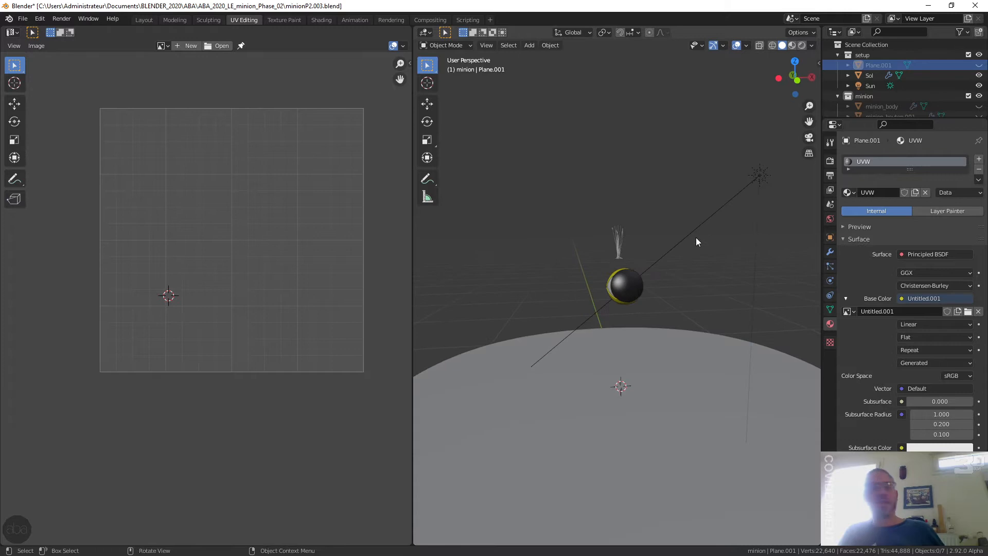
key(ctrl+s)
middle_drag(705, 277, 625, 251)
click(631, 251)
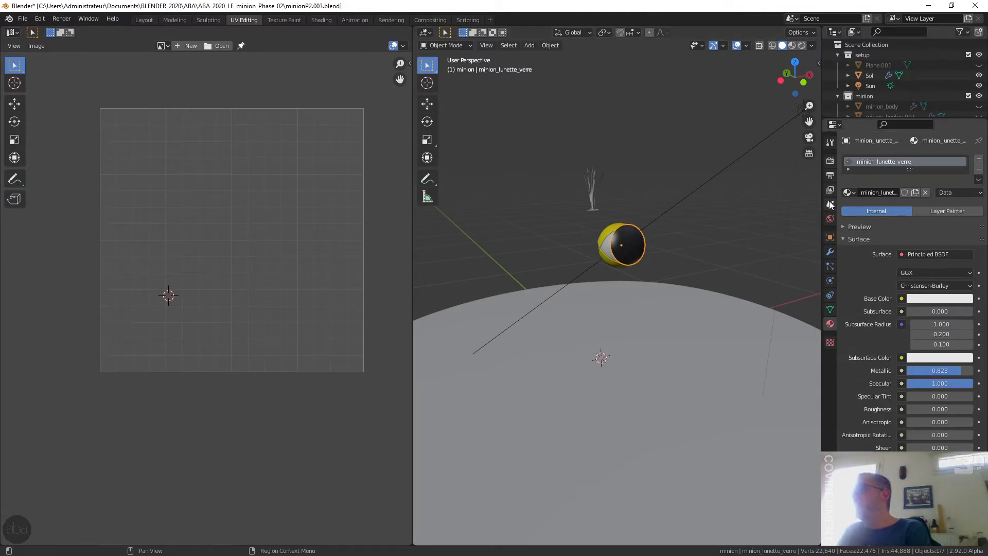
click(829, 204)
click(830, 191)
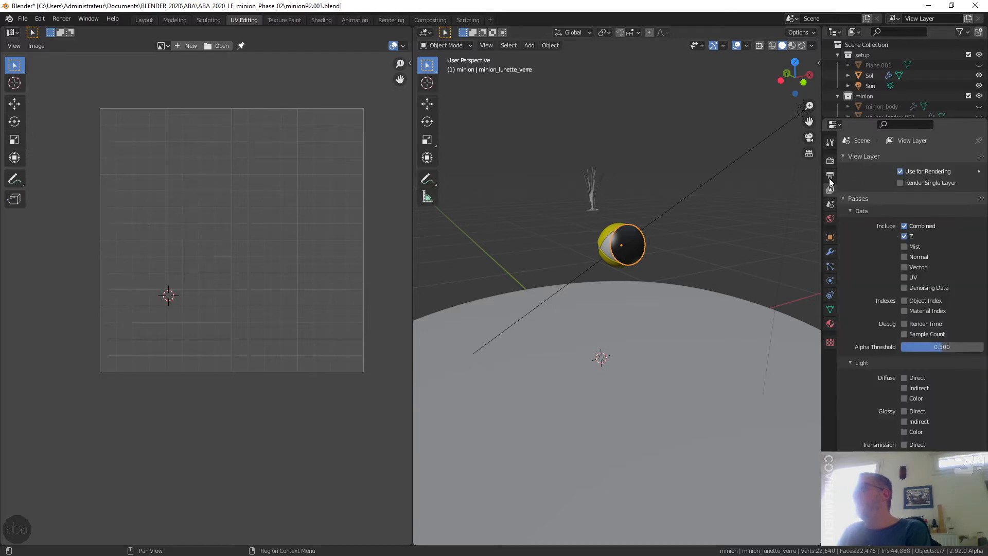
click(811, 46)
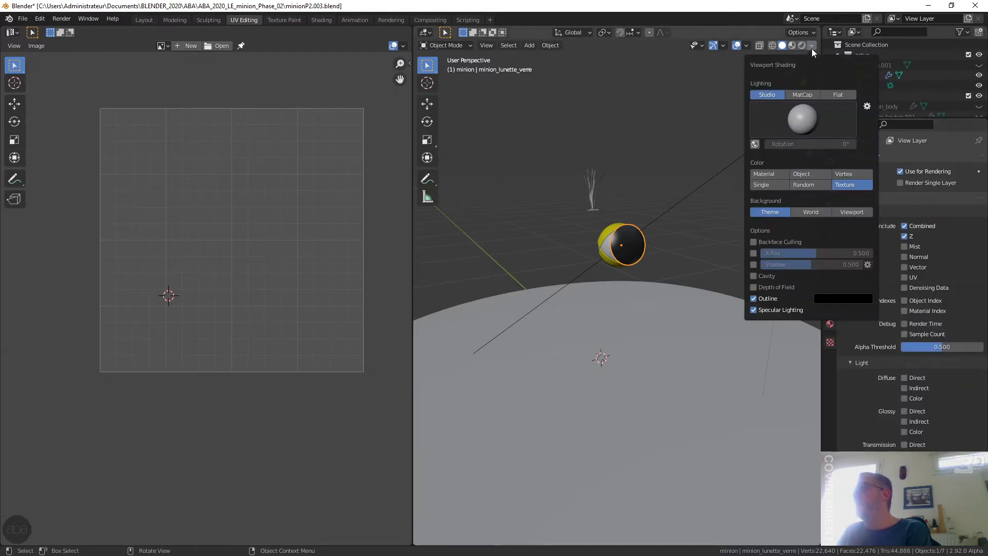
click(810, 47)
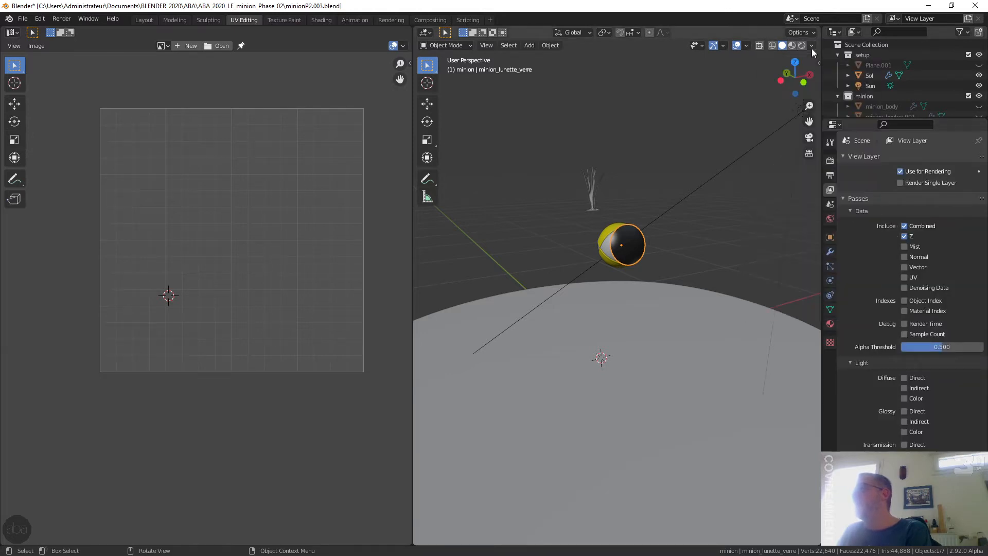
Step: Set the view layer's Material Override to the UVW material
click(830, 205)
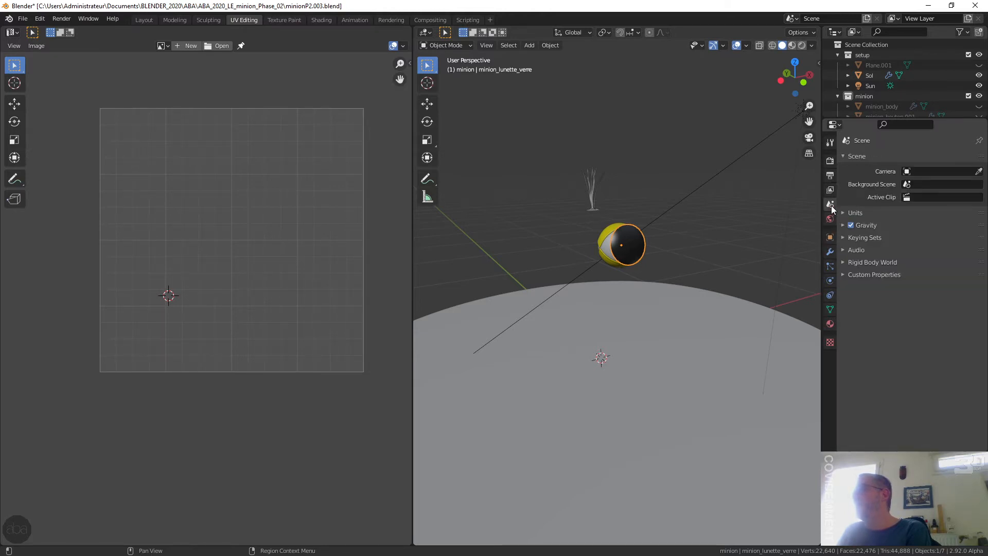
click(831, 190)
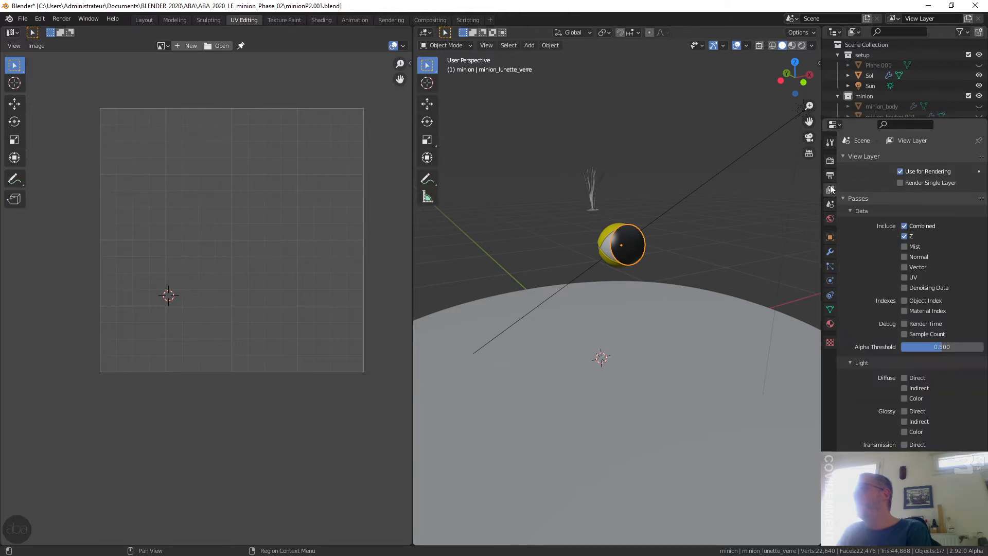
click(850, 199)
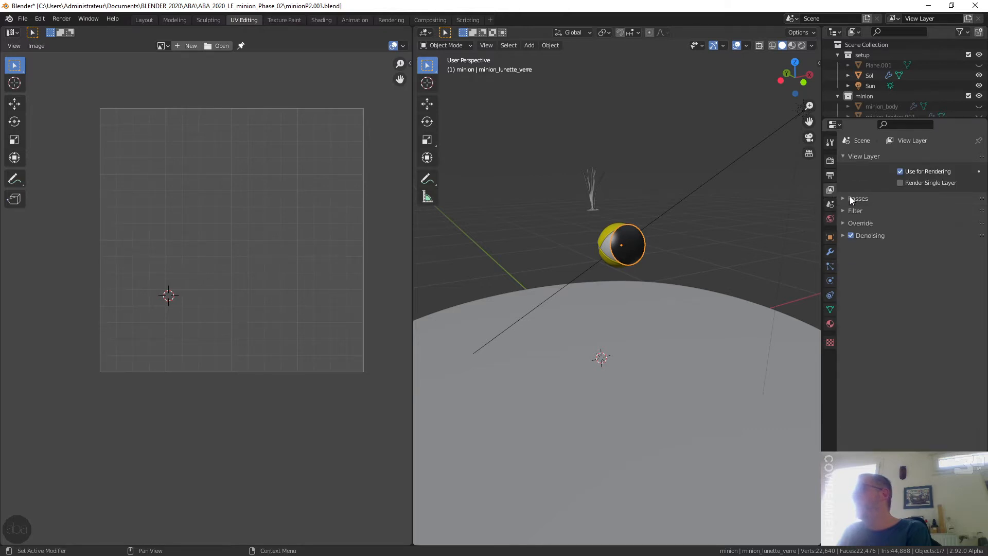
click(843, 224)
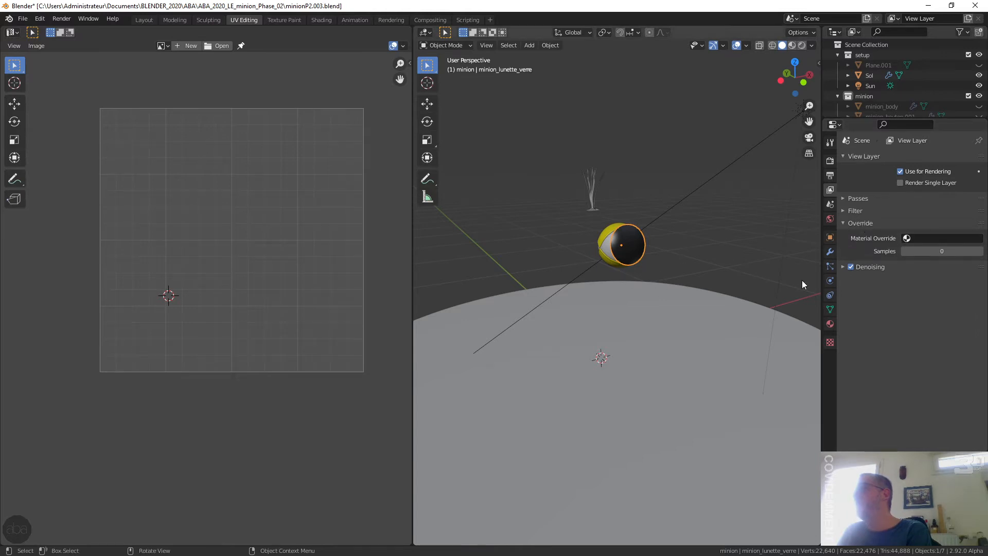
click(913, 238)
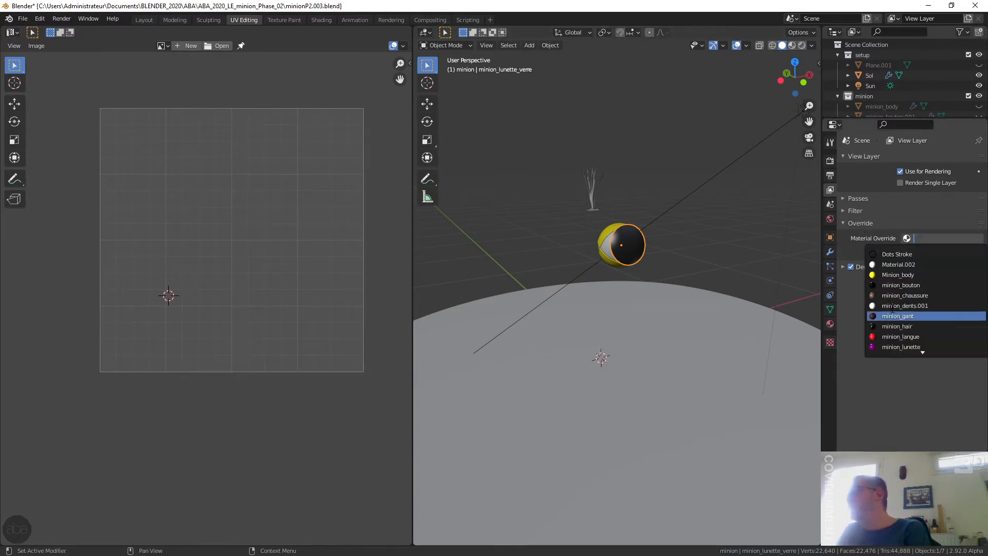
scroll(892, 306, down, 8)
click(894, 346)
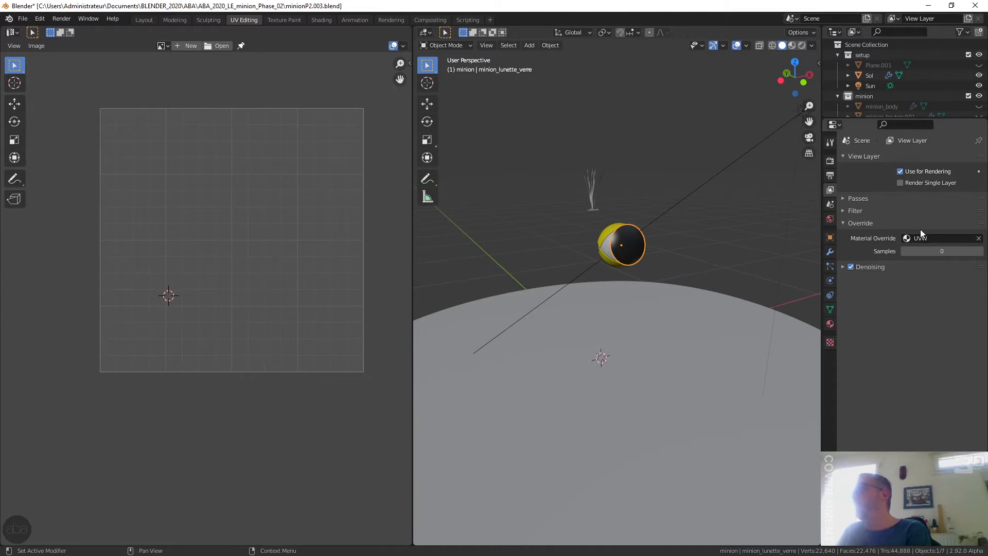
Step: Switch the 3D viewport to Rendered shading and examine the checker pattern on the eye and goggle lens up close
click(801, 45)
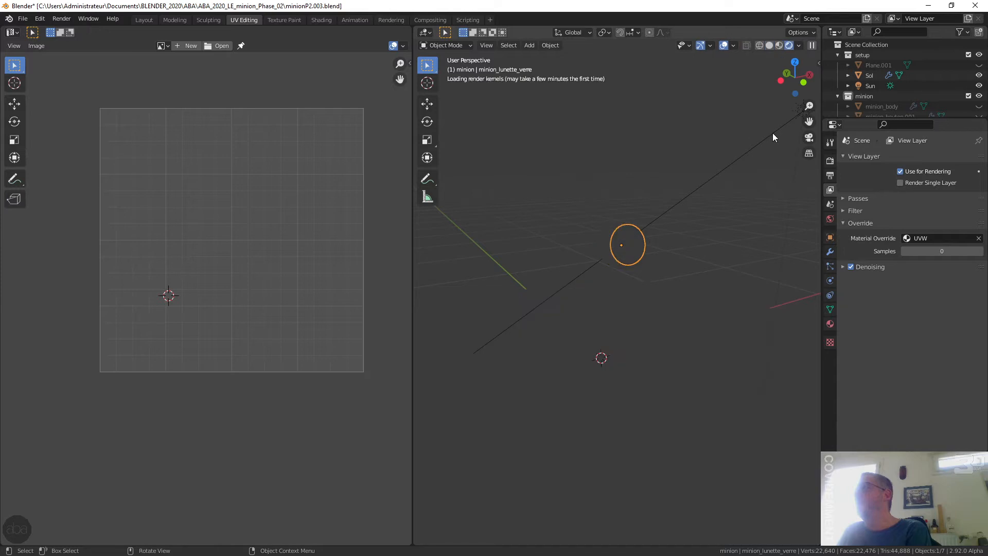
scroll(632, 268, up, 5)
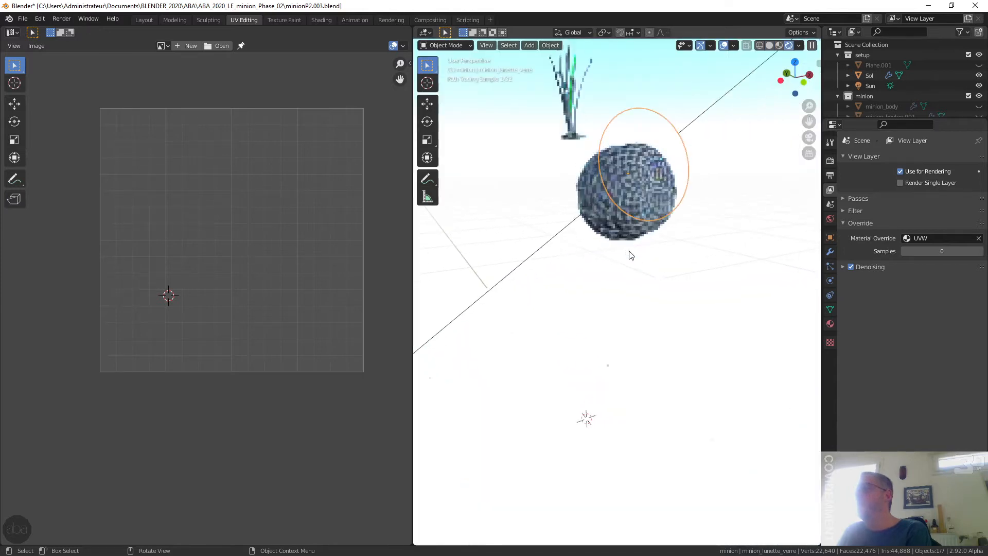
mouse_move(626, 245)
middle_down()
mouse_move(620, 303)
mouse_move(638, 236)
middle_up()
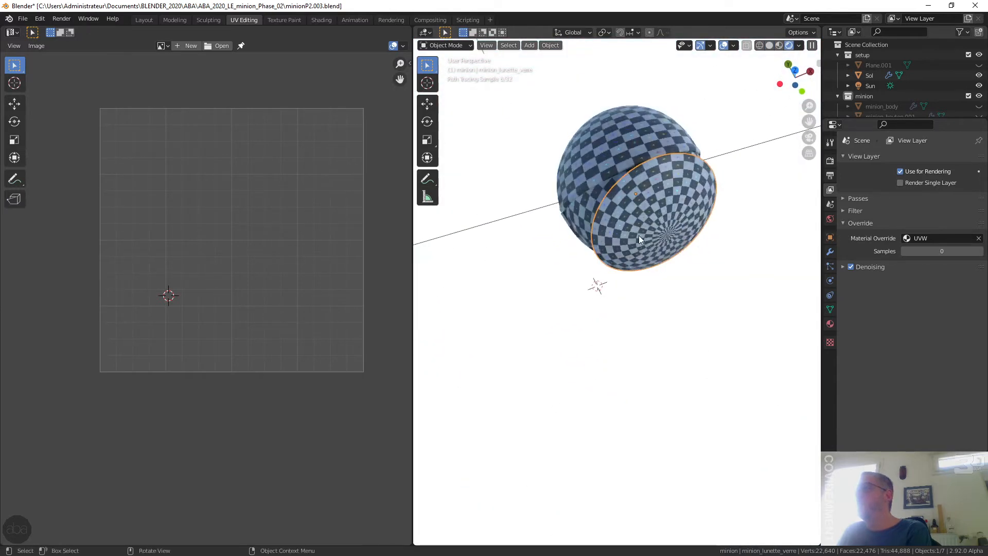
scroll(638, 236, up, 4)
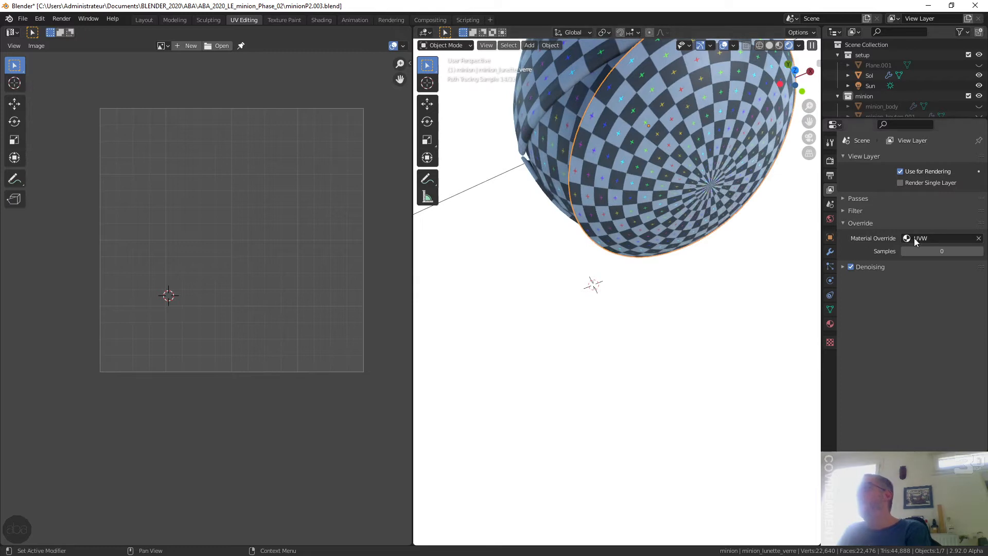
Step: Unwrap all faces of the goggle lens in Edit Mode, and hide the lens object in Object Mode
scroll(646, 250, down, 4)
middle_drag(647, 250, 700, 209)
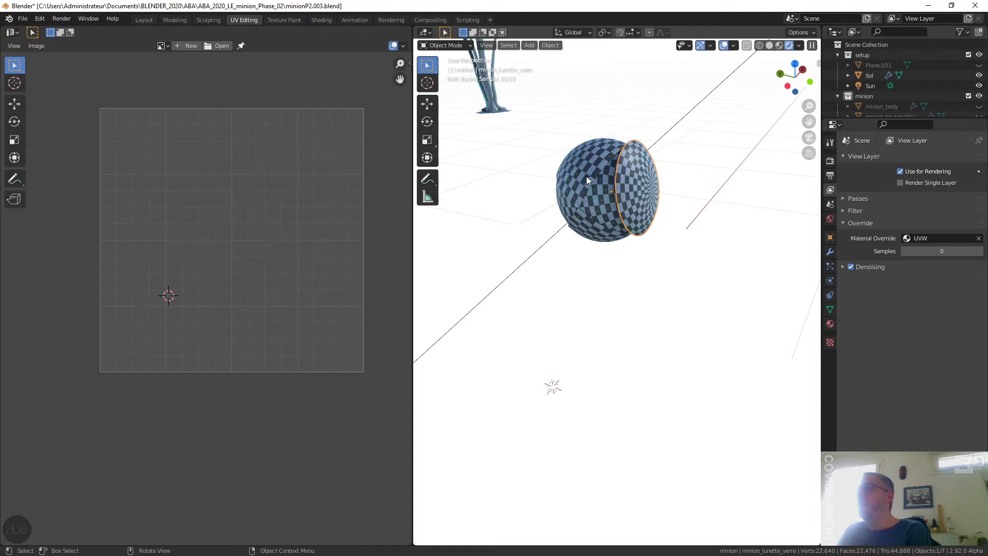
mouse_move(616, 199)
middle_down()
mouse_move(694, 183)
mouse_move(599, 188)
mouse_move(683, 245)
mouse_move(604, 235)
mouse_move(629, 231)
middle_up()
scroll(599, 187, up, 2)
scroll(607, 240, up, 2)
mouse_move(691, 218)
middle_down()
mouse_move(635, 220)
mouse_move(634, 201)
mouse_move(674, 227)
middle_up()
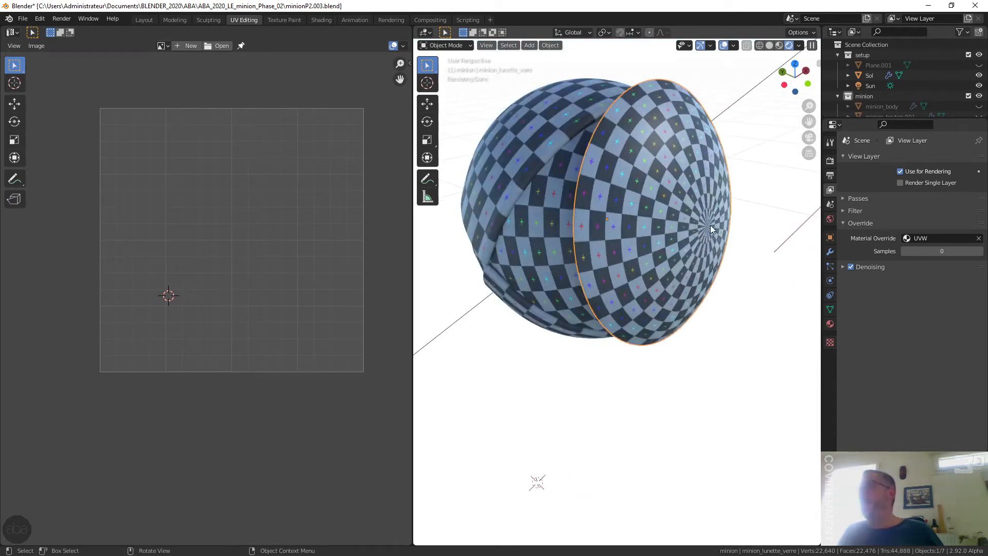
key(Tab)
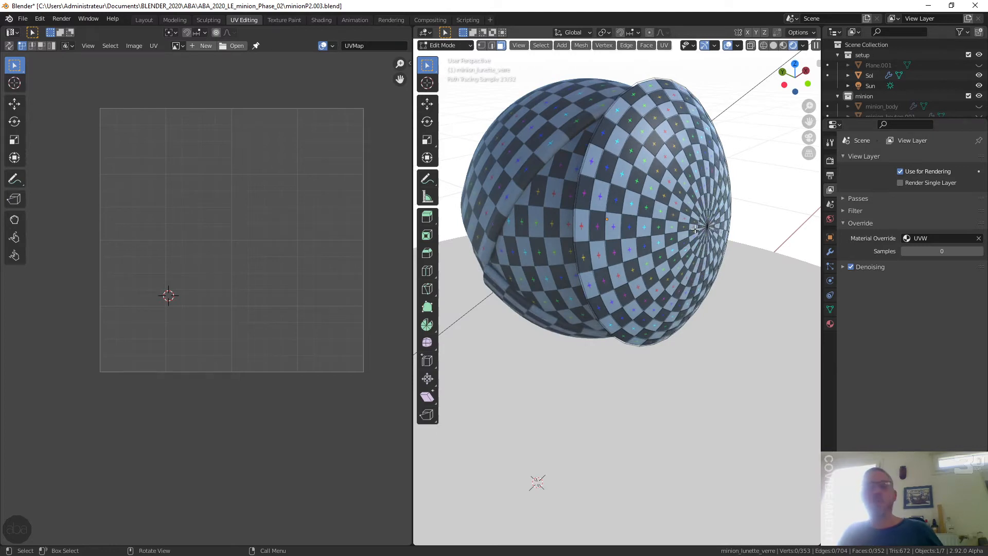
key(a)
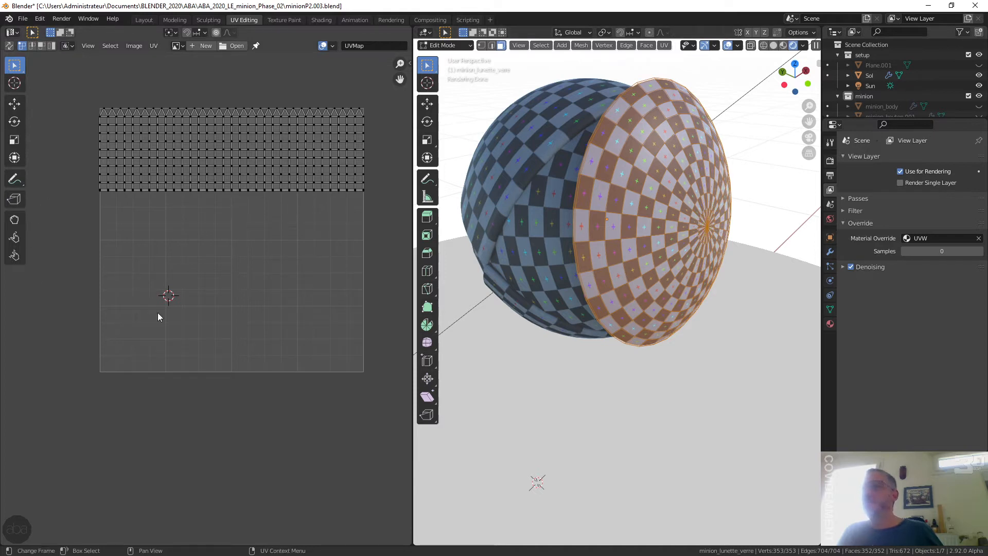
key(u)
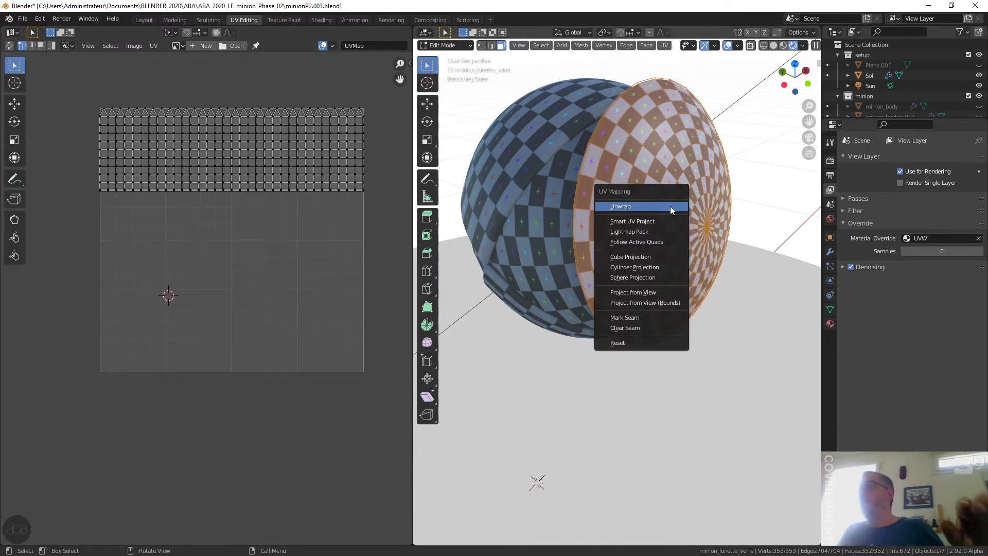
click(669, 206)
mouse_move(716, 210)
middle_down()
mouse_move(640, 208)
mouse_move(697, 214)
middle_up()
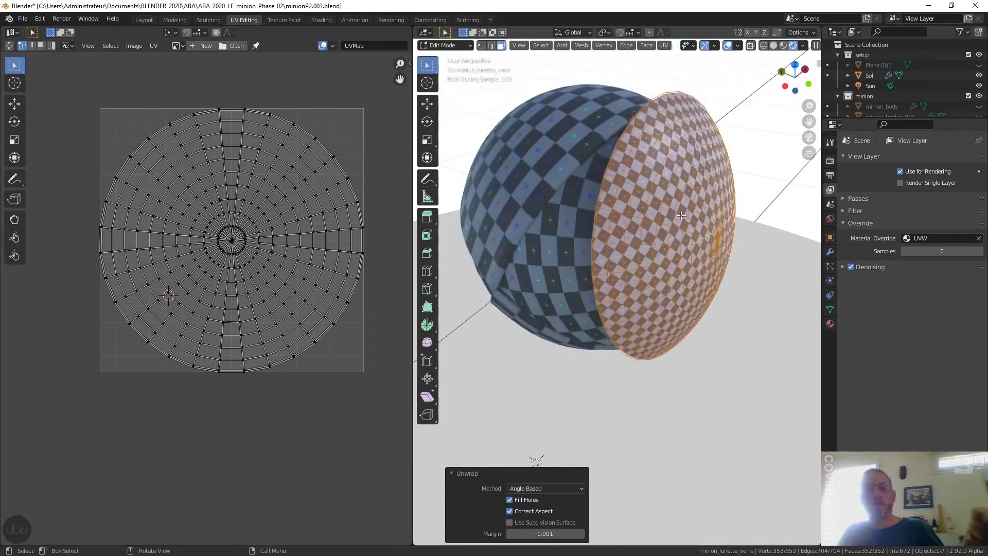
key(Tab)
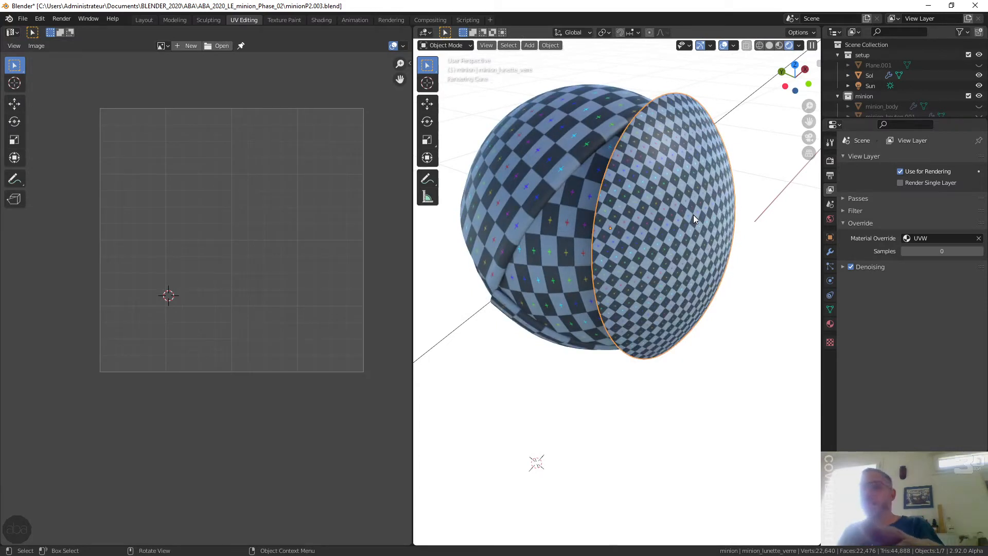
key(h)
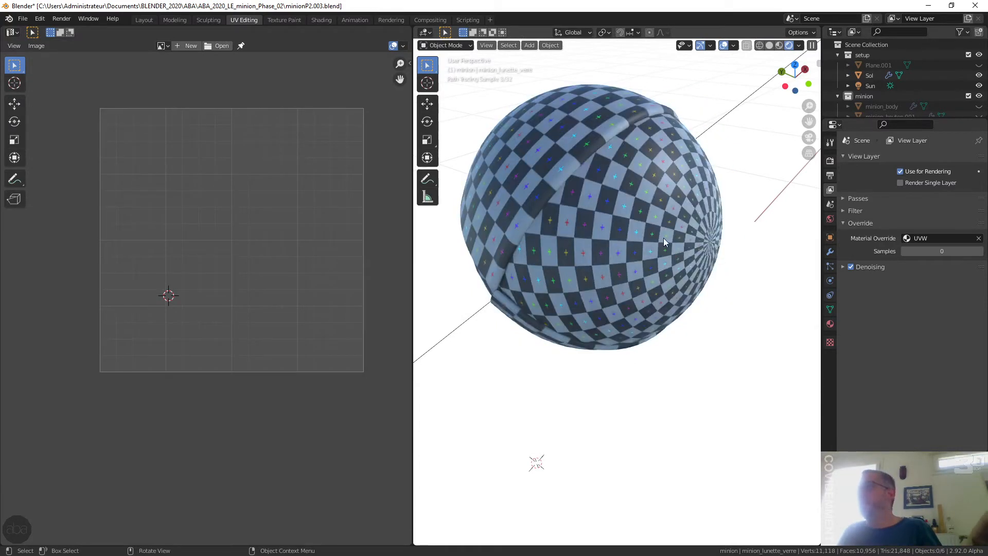
Step: Unwrap all faces of the upper eyelid in Edit Mode, and hide the eyelid object
click(560, 151)
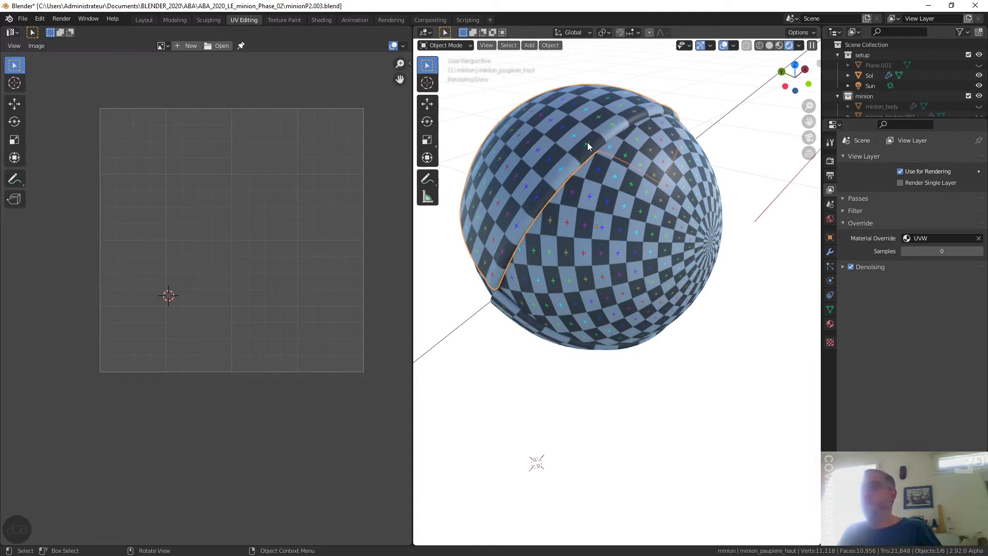
key(Tab)
key(a)
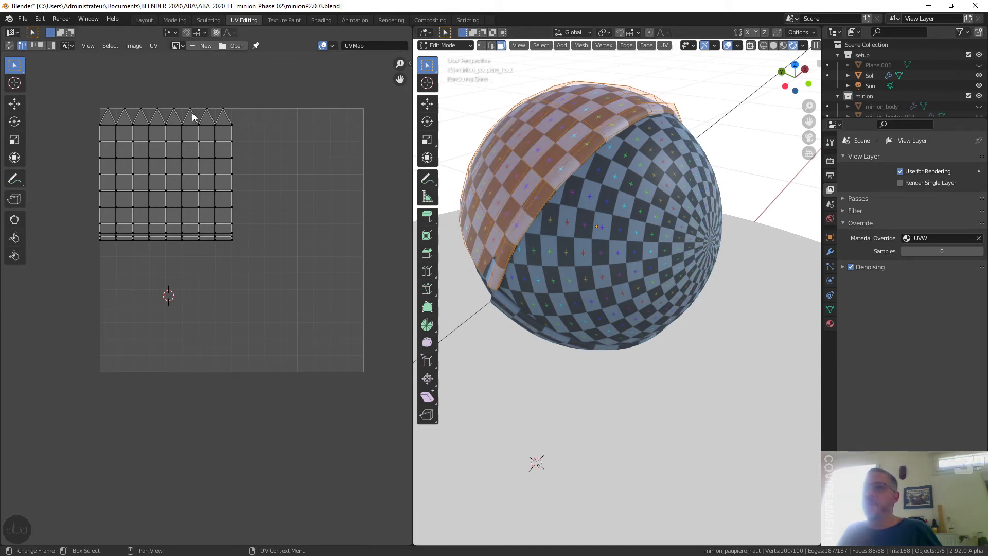
middle_drag(453, 198, 557, 200)
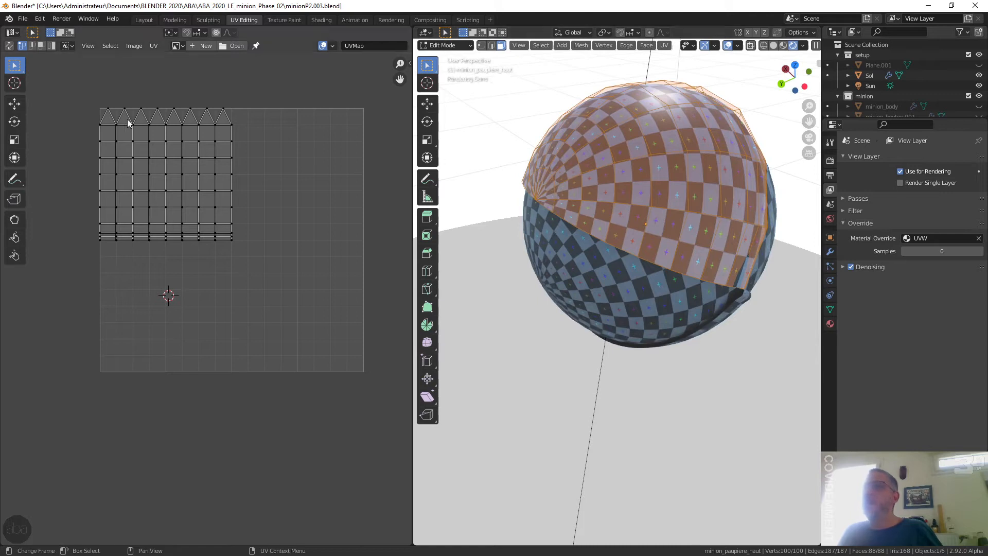
middle_drag(460, 194, 637, 211)
key(u)
click(644, 211)
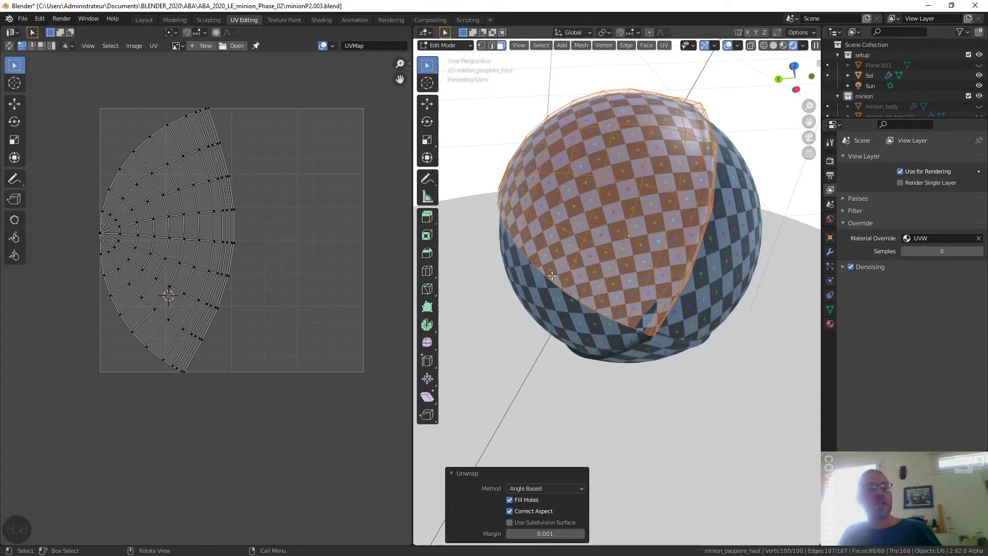
key(Tab)
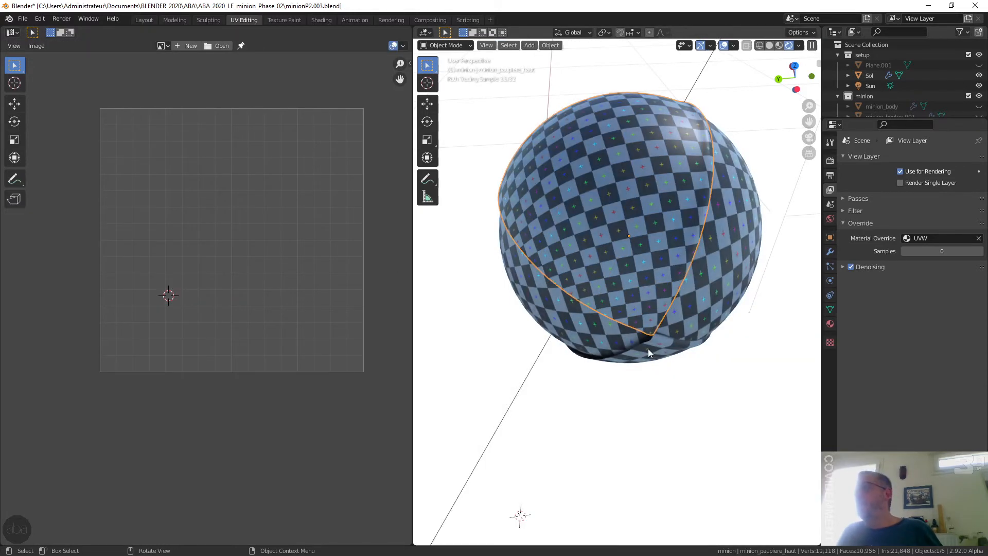
click(637, 283)
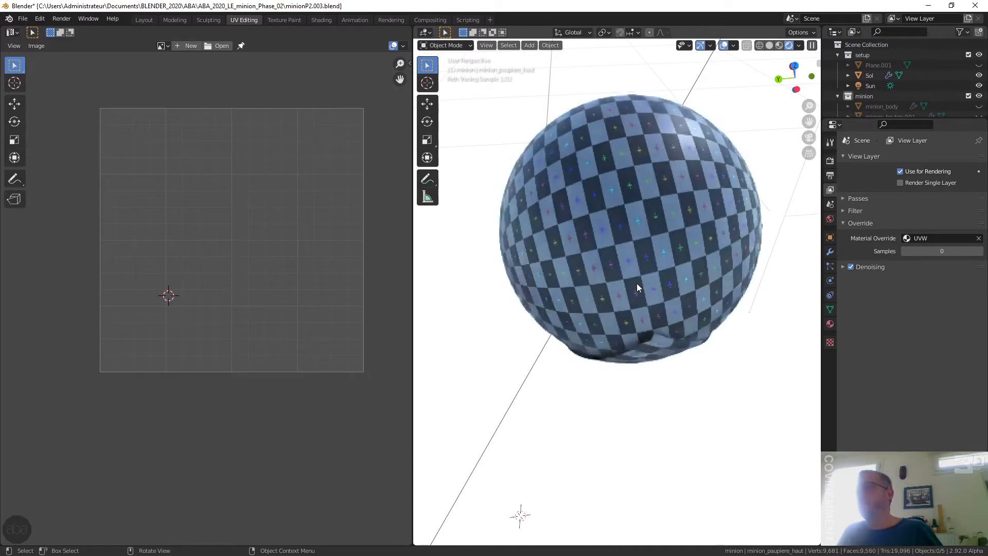
Step: Unwrap all faces of the lower eyelid, with only that object in Edit Mode, and hide it
shift+click(640, 350)
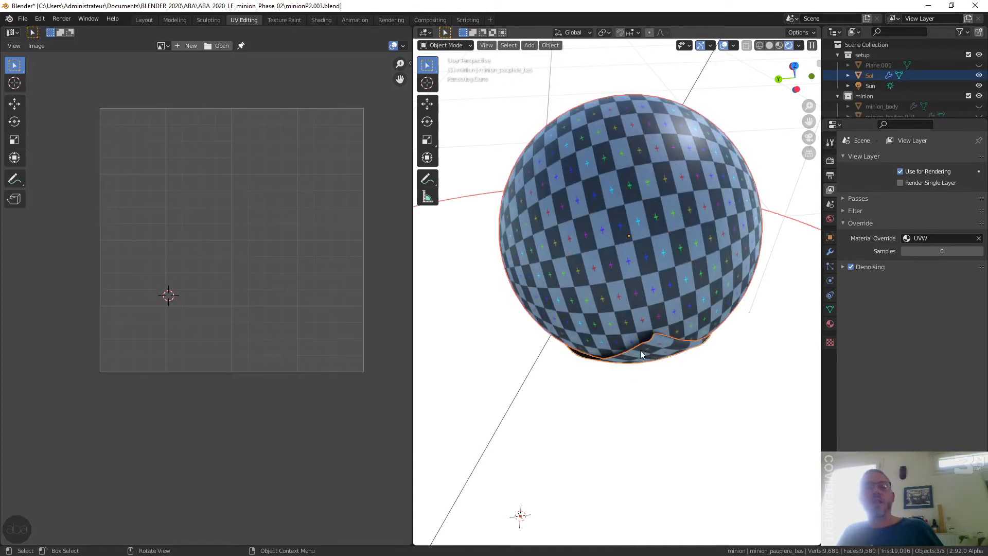
key(Tab)
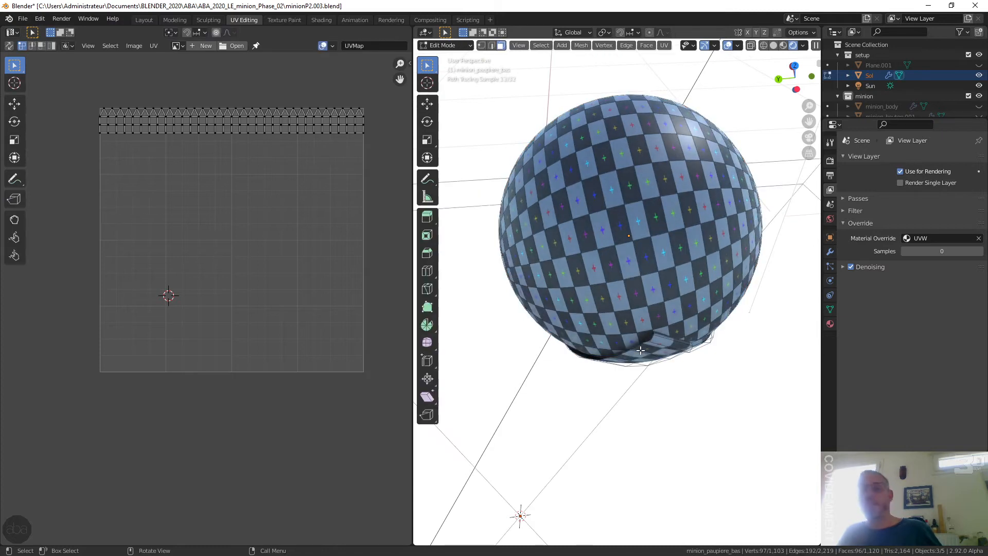
key(a)
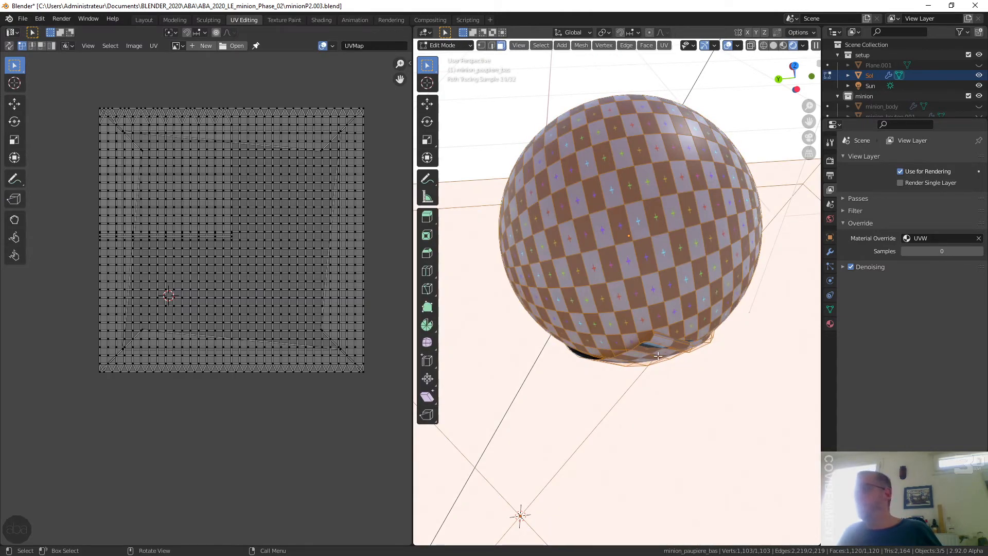
middle_drag(658, 356, 624, 339)
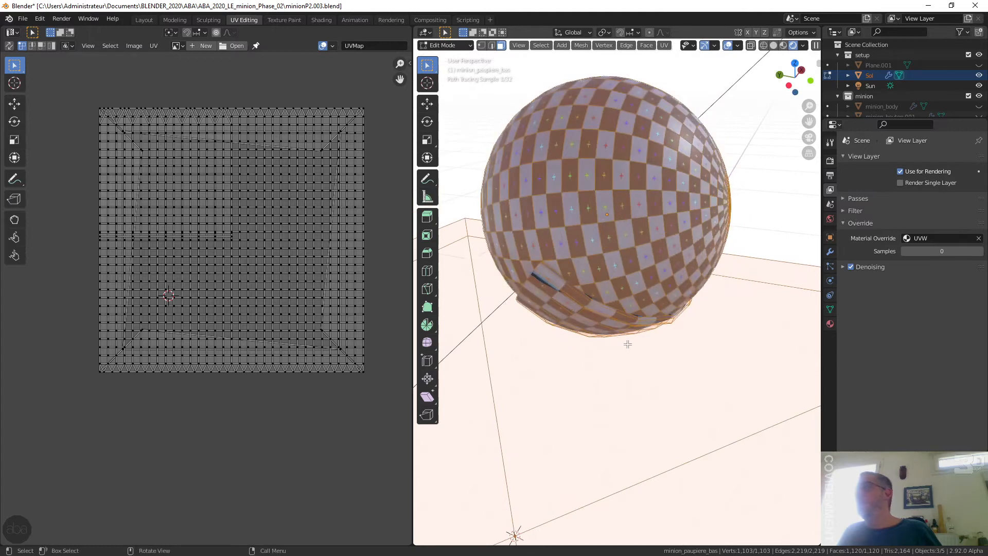
key(Tab)
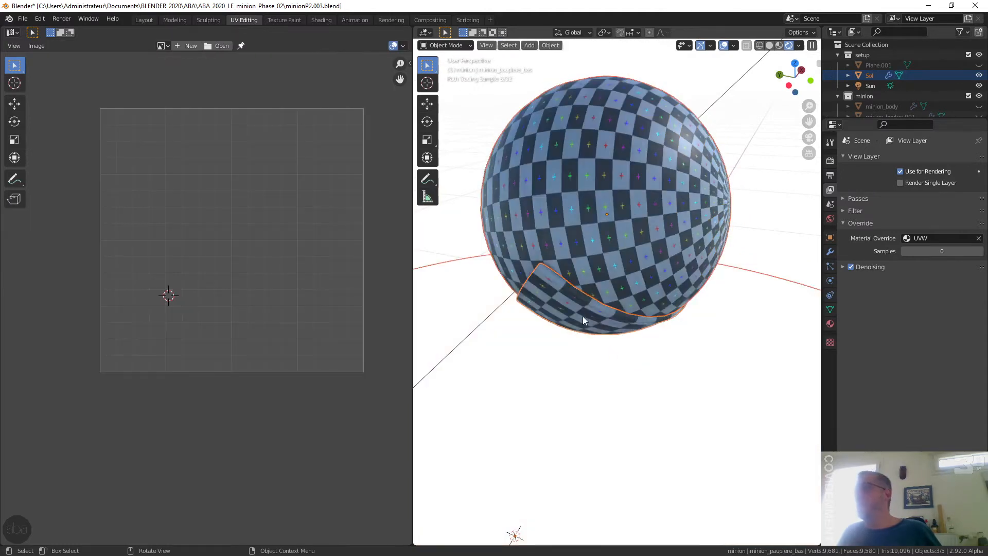
click(564, 304)
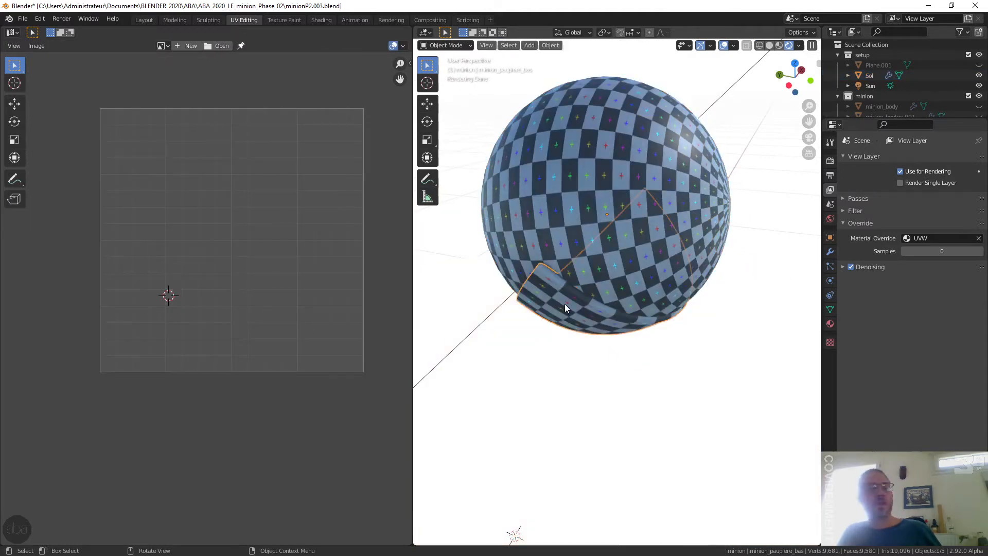
key(Tab)
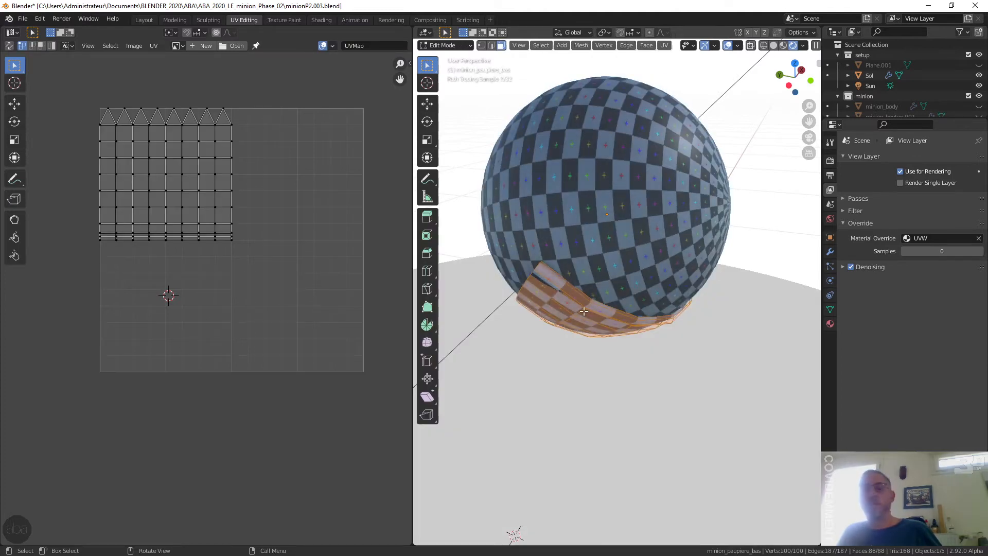
key(u)
click(583, 311)
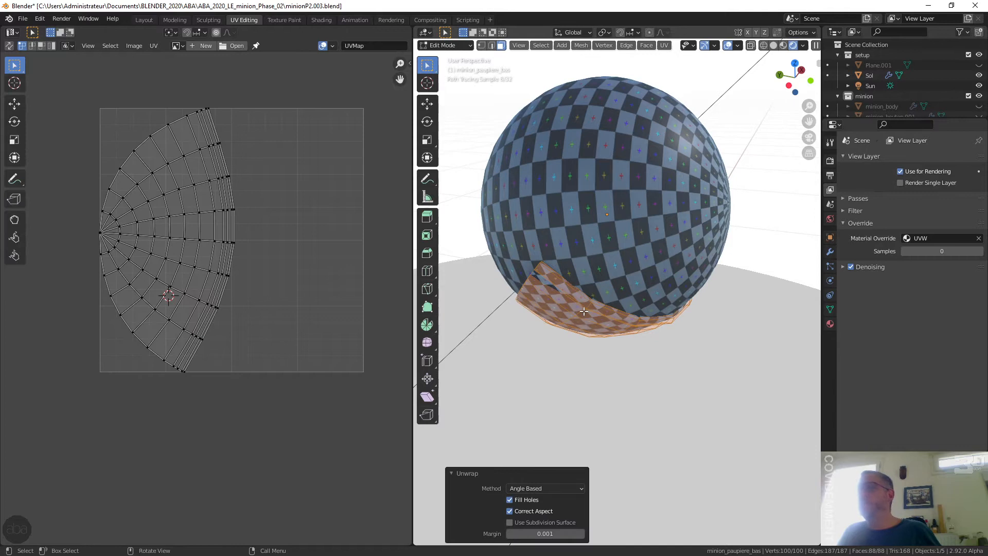
key(Tab)
key(h)
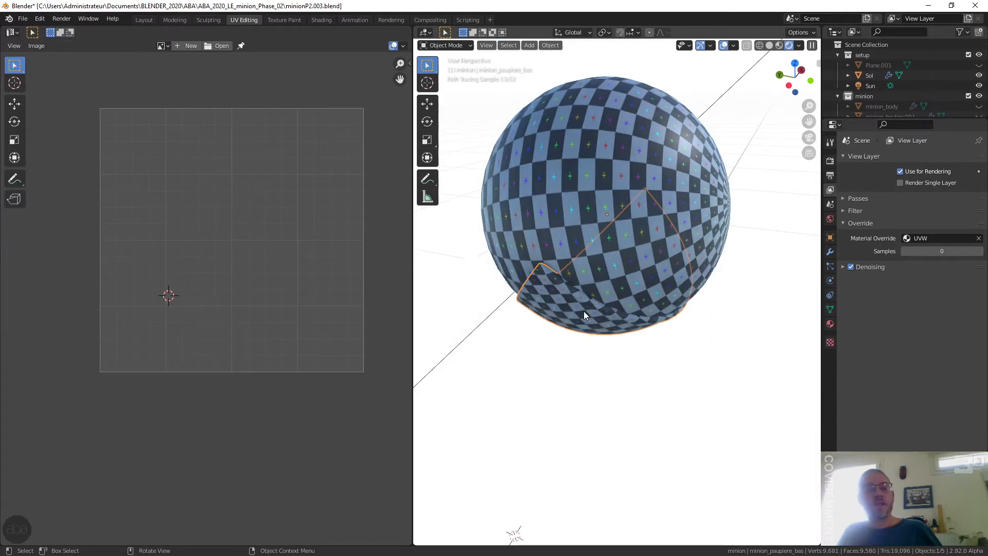
Step: Open the eyeball in Edit Mode and clear the view layer's Material Override
click(583, 311)
middle_drag(650, 258, 606, 267)
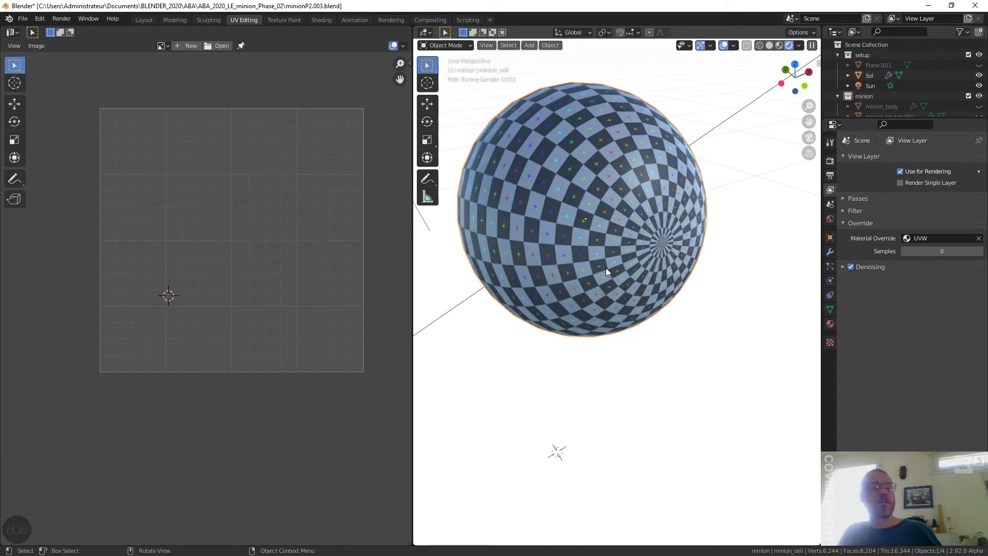
key(Tab)
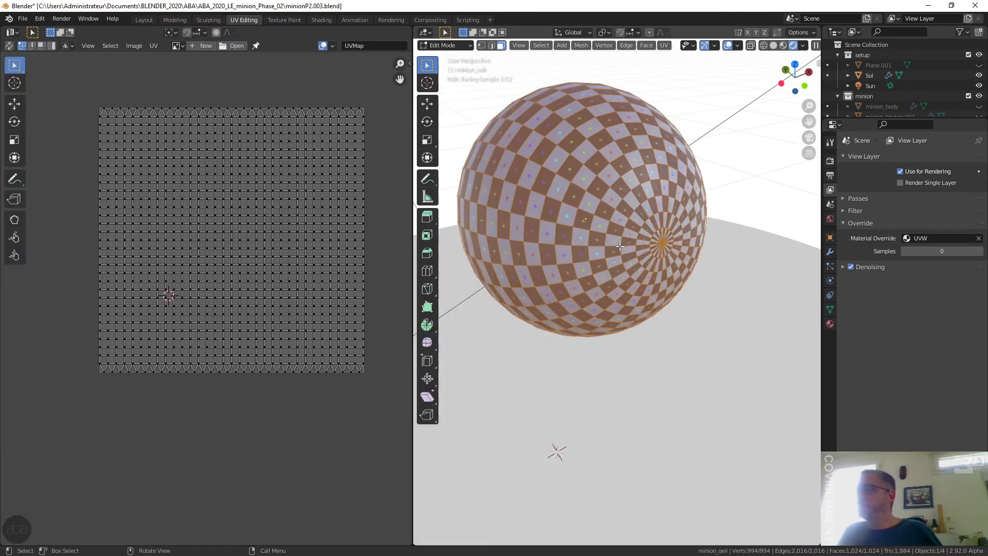
middle_drag(636, 252, 669, 259)
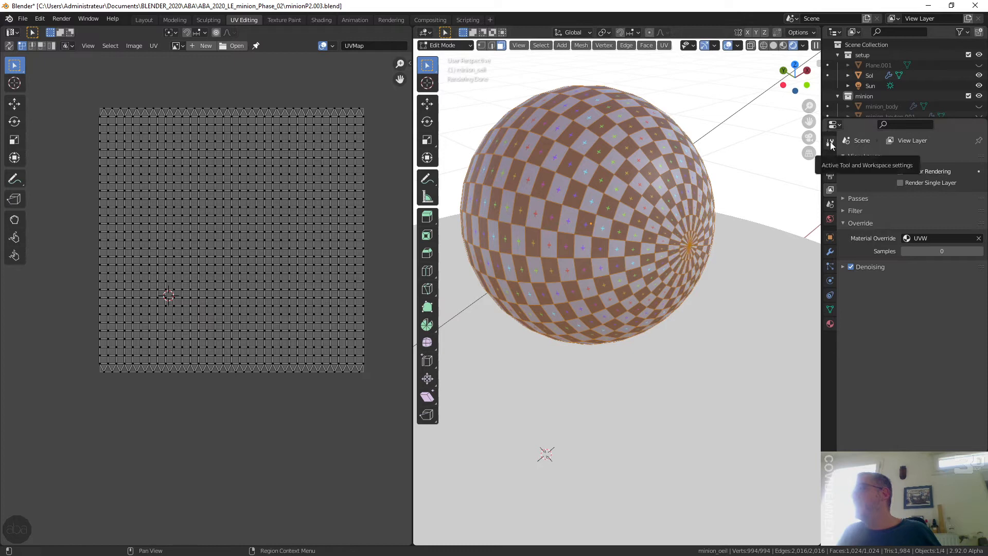
click(978, 238)
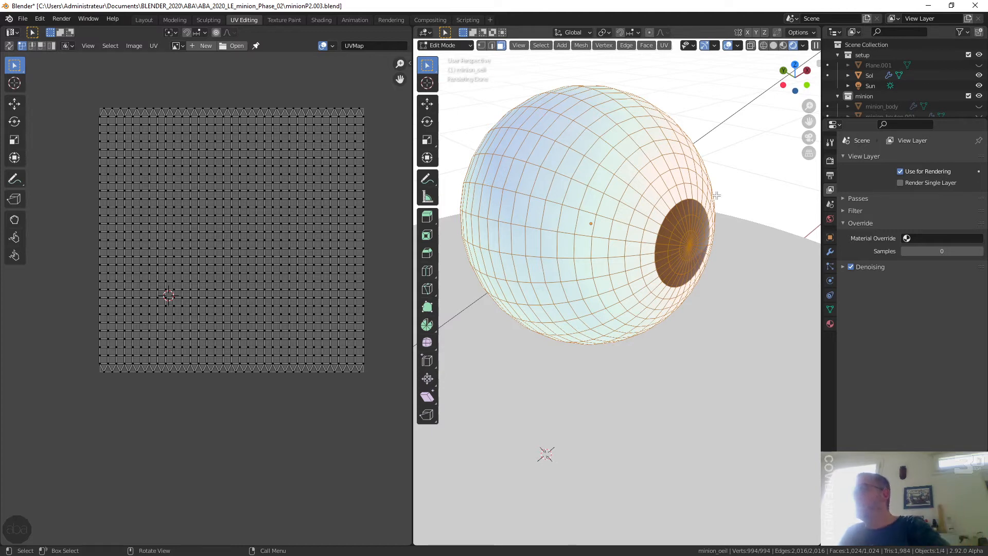
Step: Select only the eyeball faces assigned to the black pupil material and unwrap them
click(733, 150)
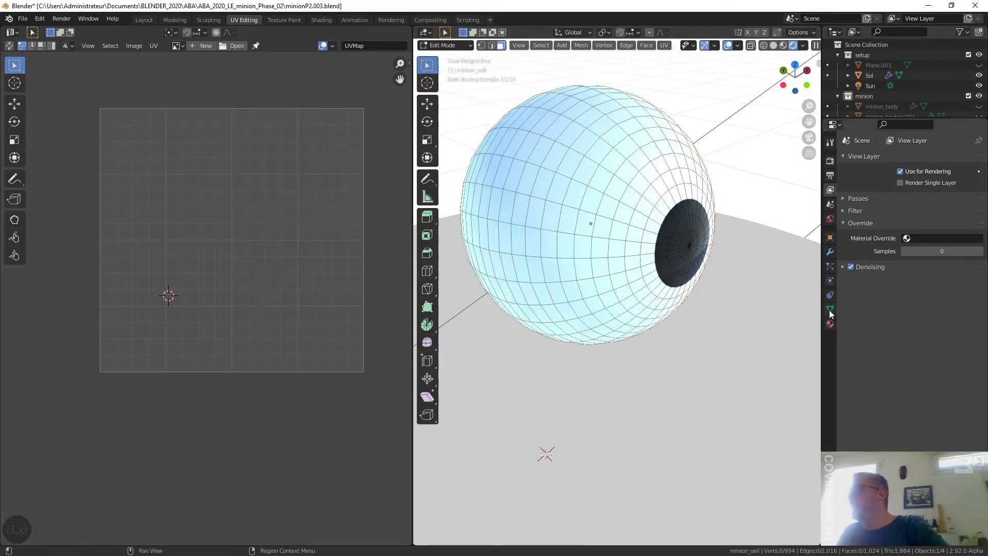
click(830, 323)
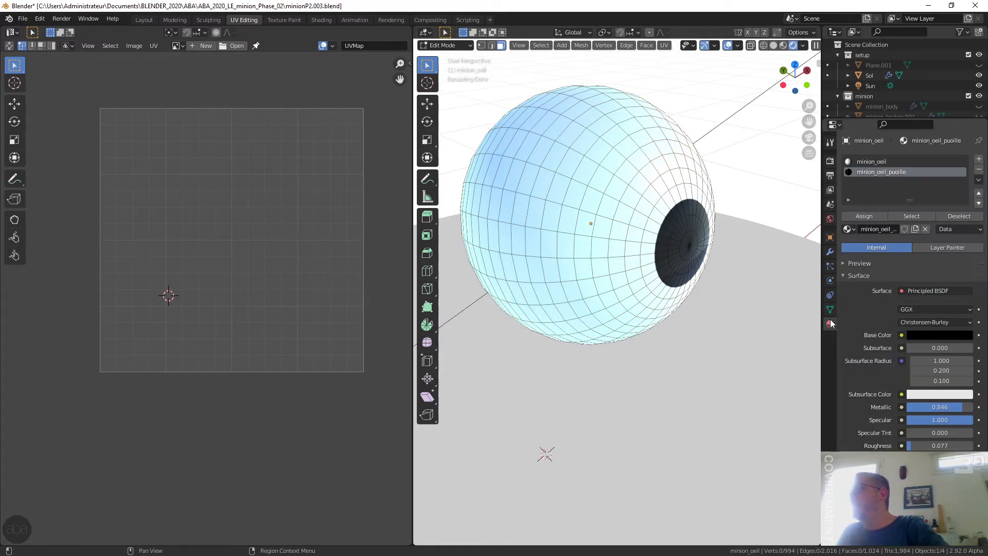
click(921, 215)
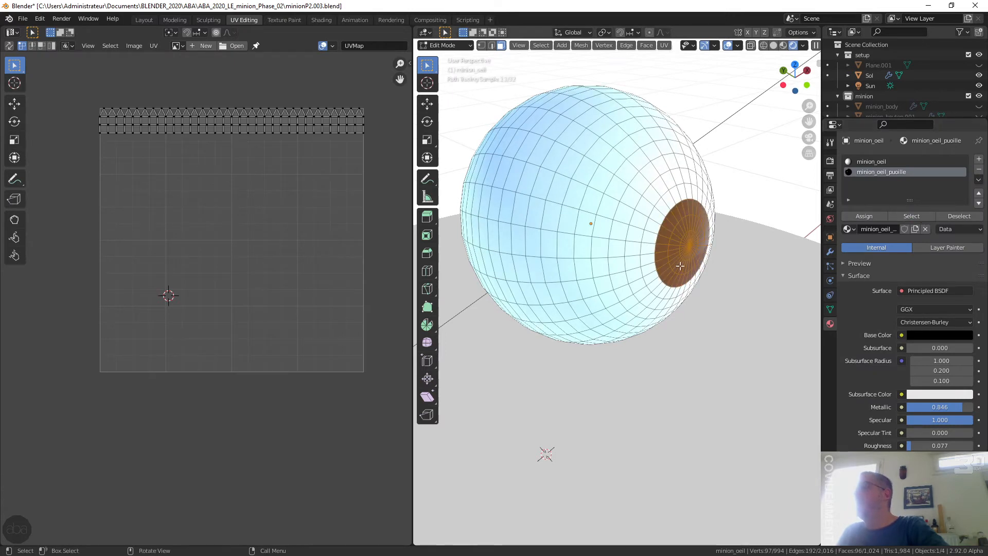
middle_drag(698, 251, 670, 240)
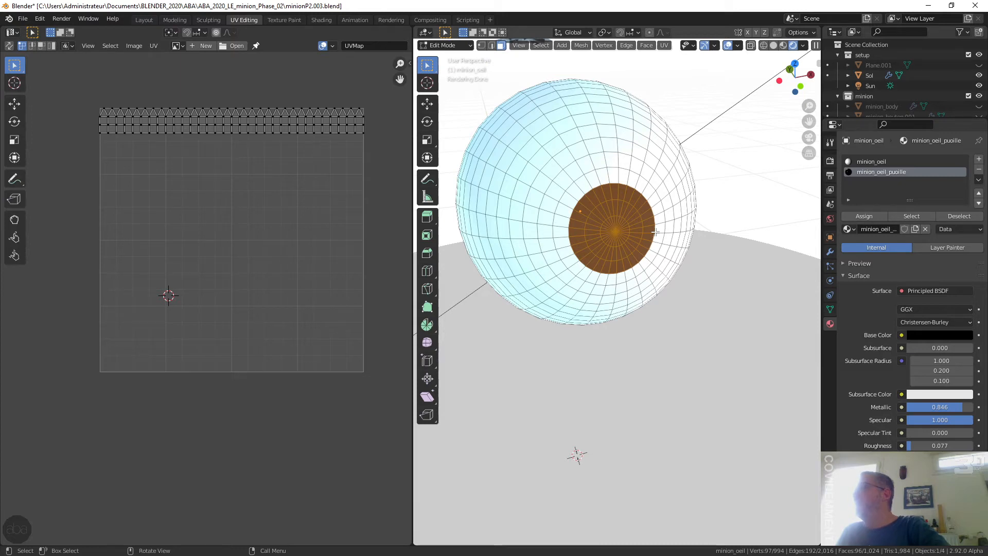
middle_drag(655, 232, 456, 253)
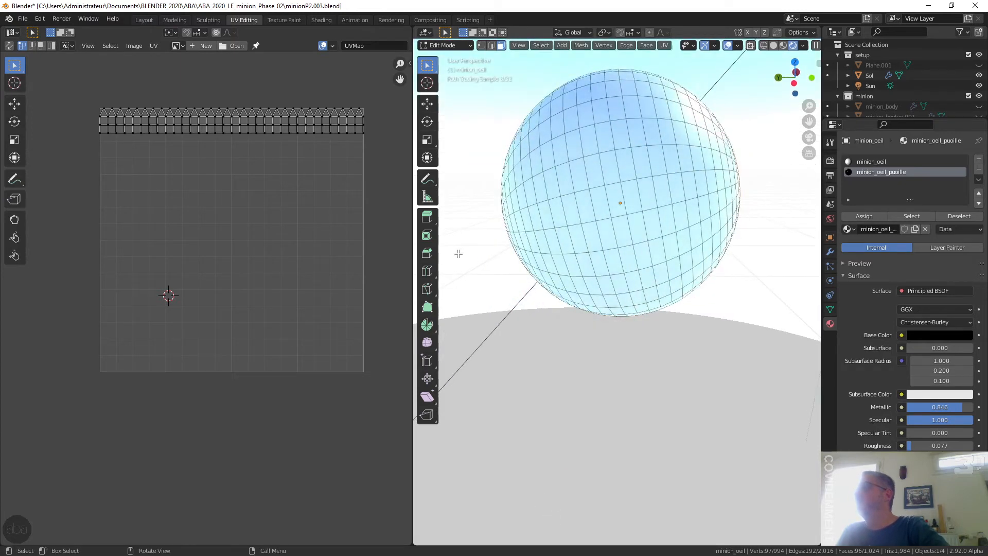
middle_drag(740, 240, 651, 262)
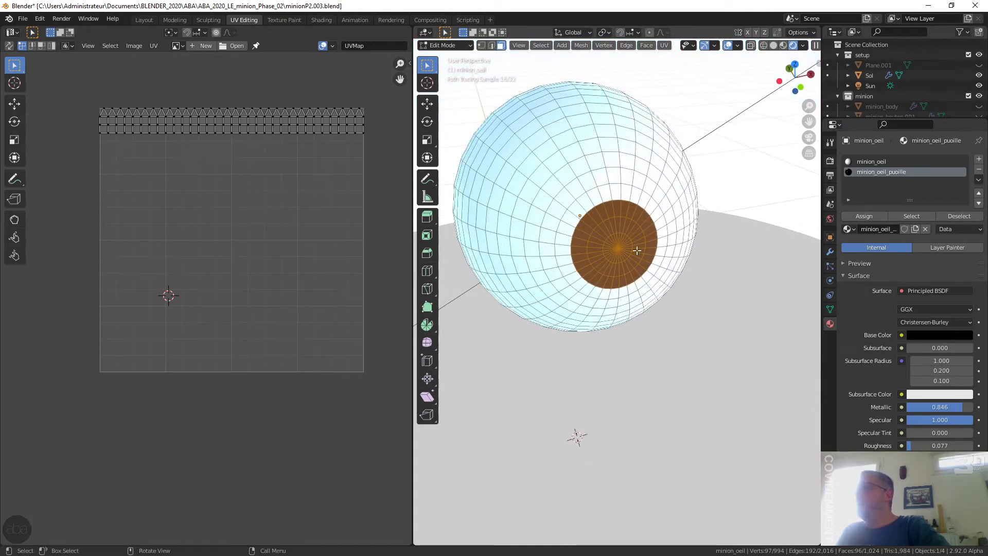
key(u)
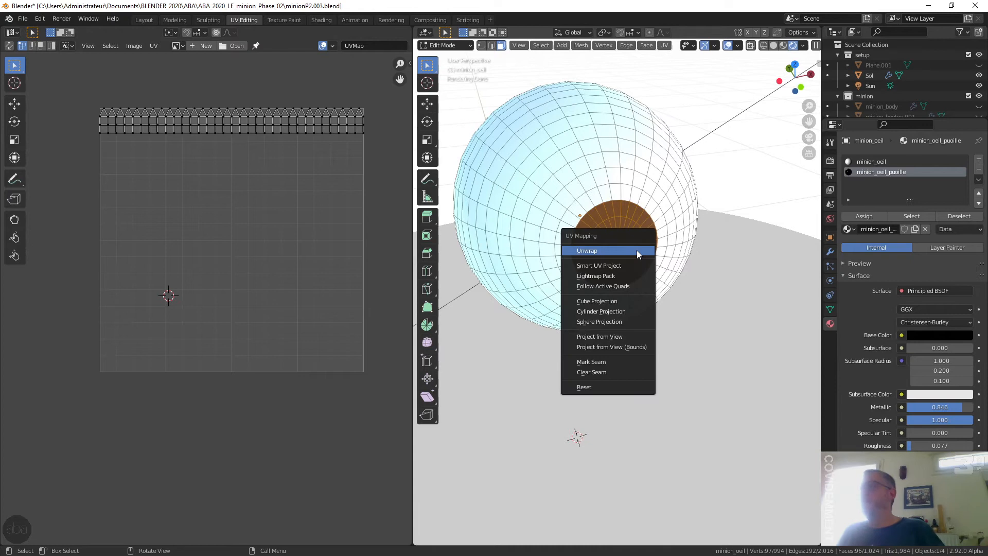
click(637, 250)
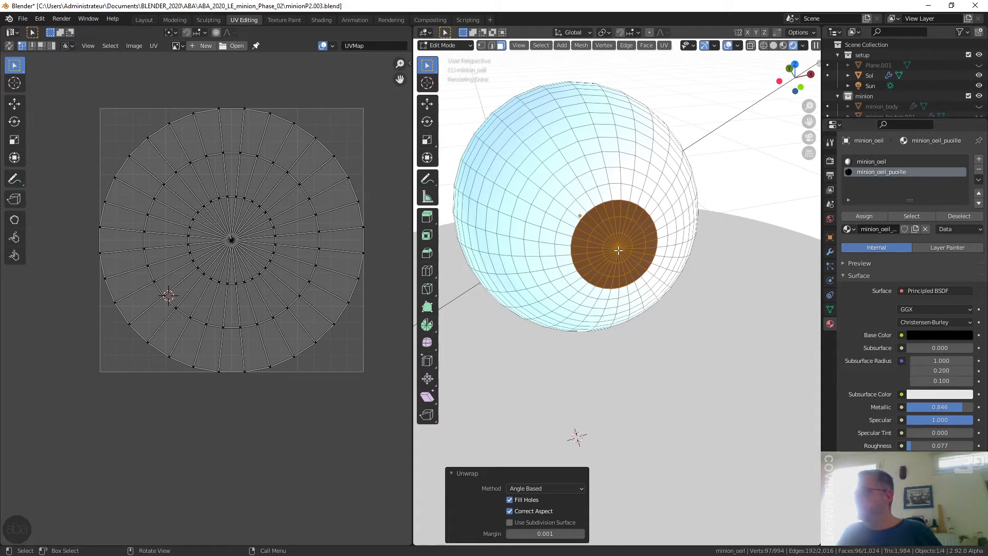
Step: Select the cap of faces around the eyeball's rear pole, starting from its second face ring and growing the selection once
middle_drag(618, 251, 590, 263)
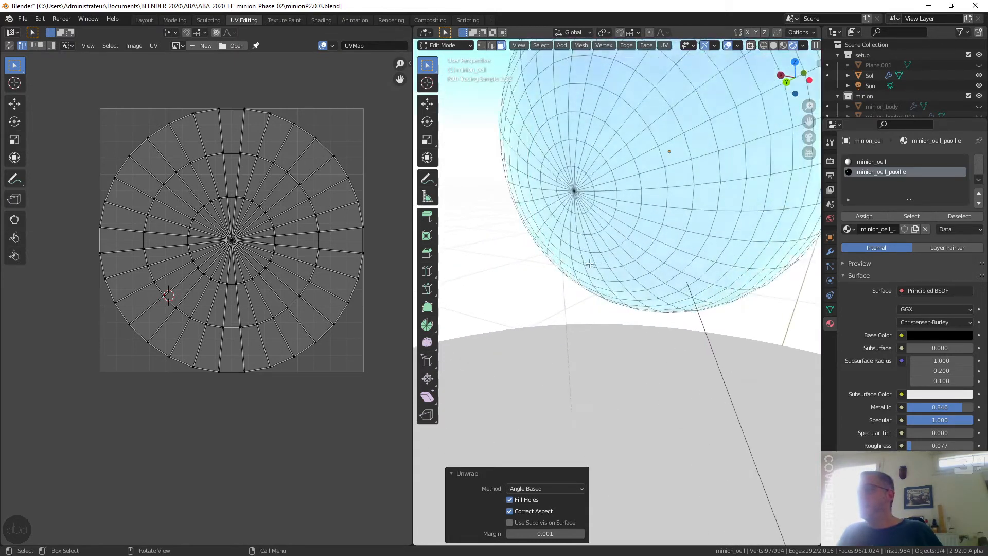
scroll(592, 253, up, 2)
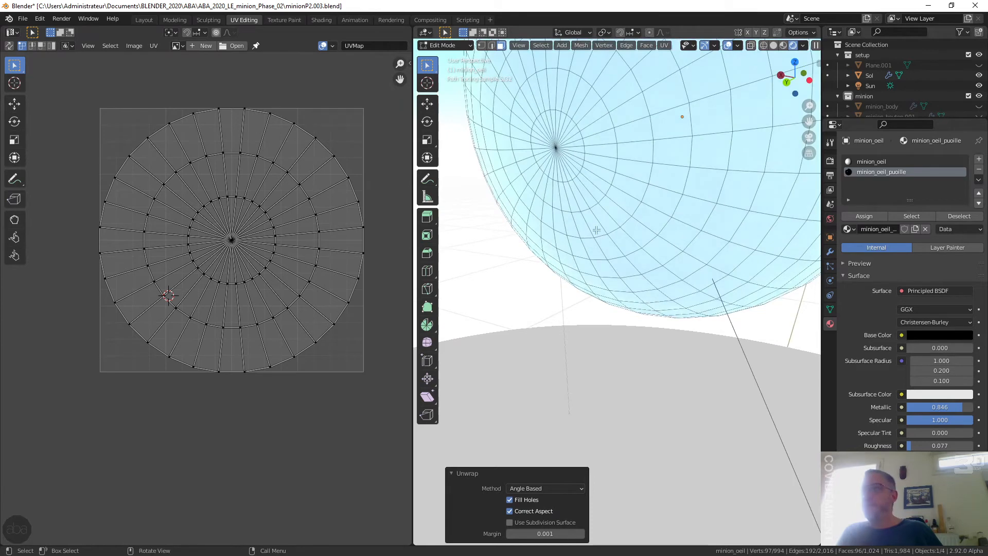
alt+click(597, 162)
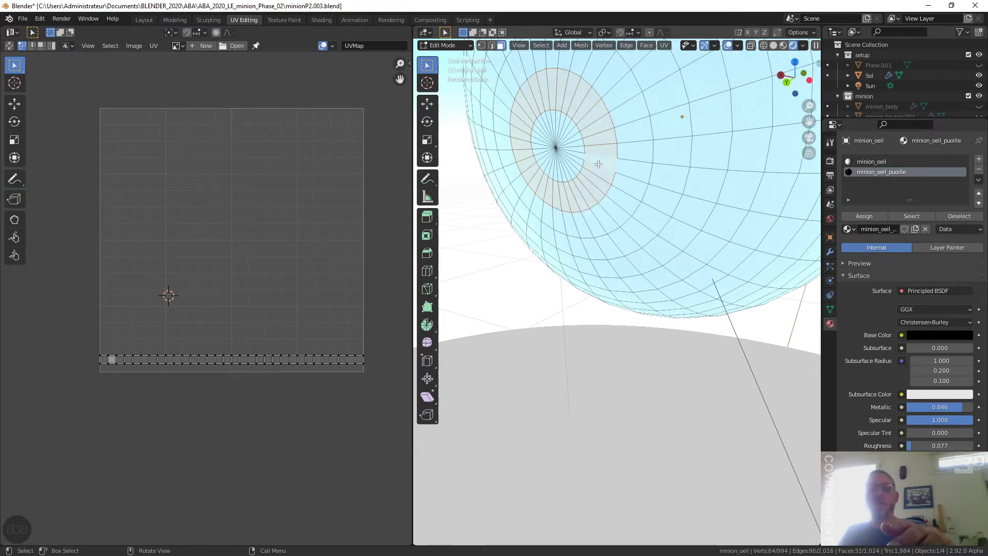
key(ctrl+KP_Add)
scroll(613, 174, down, 4)
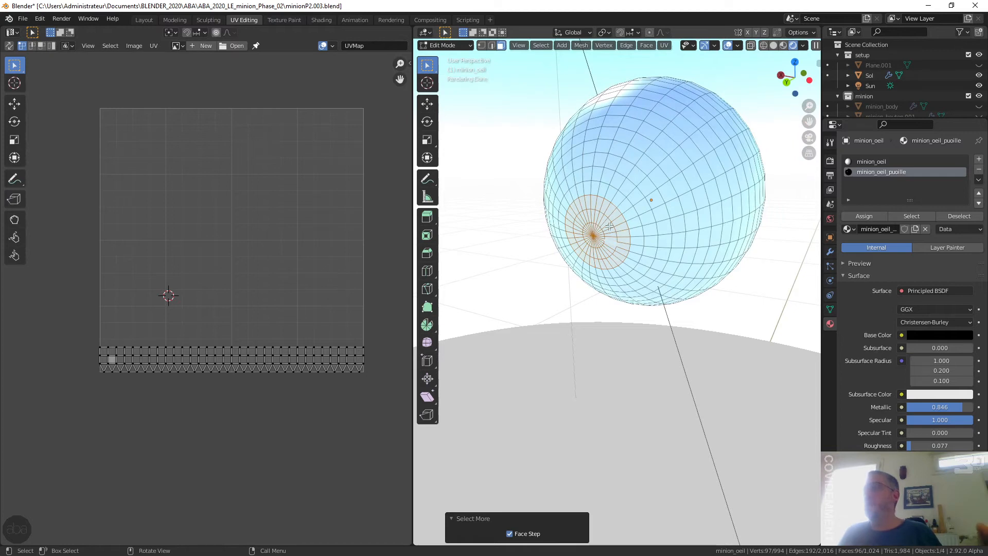
key(x)
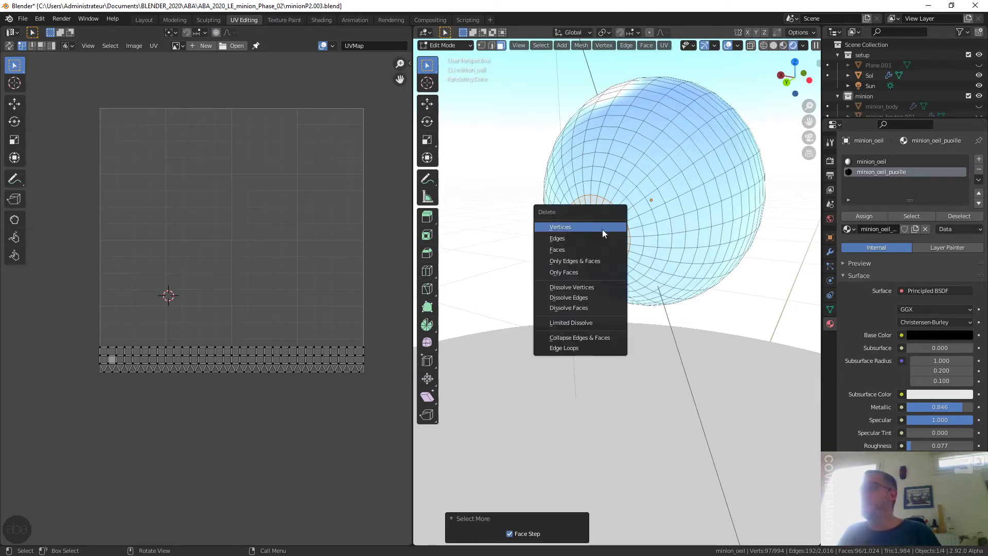
click(597, 227)
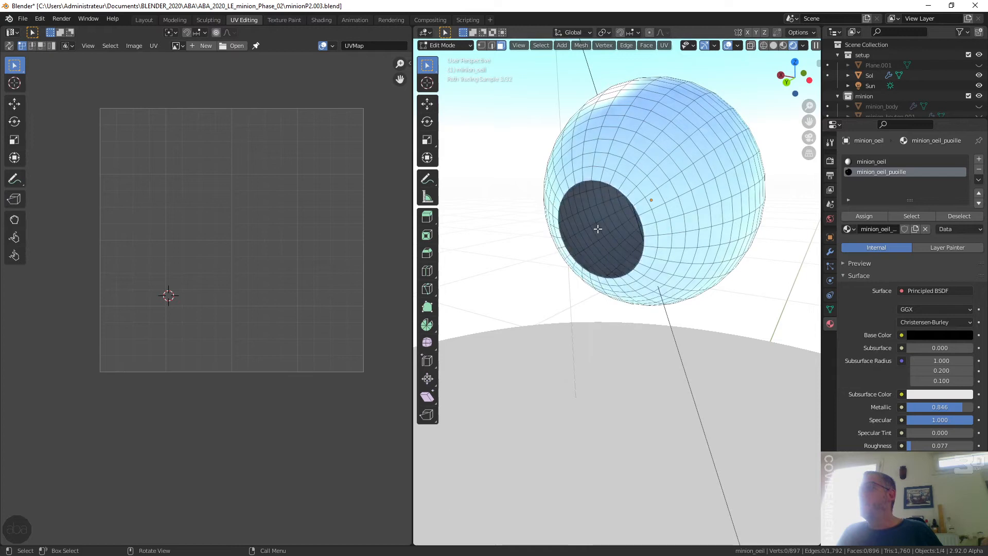
key(ctrl+z)
right_click(597, 228)
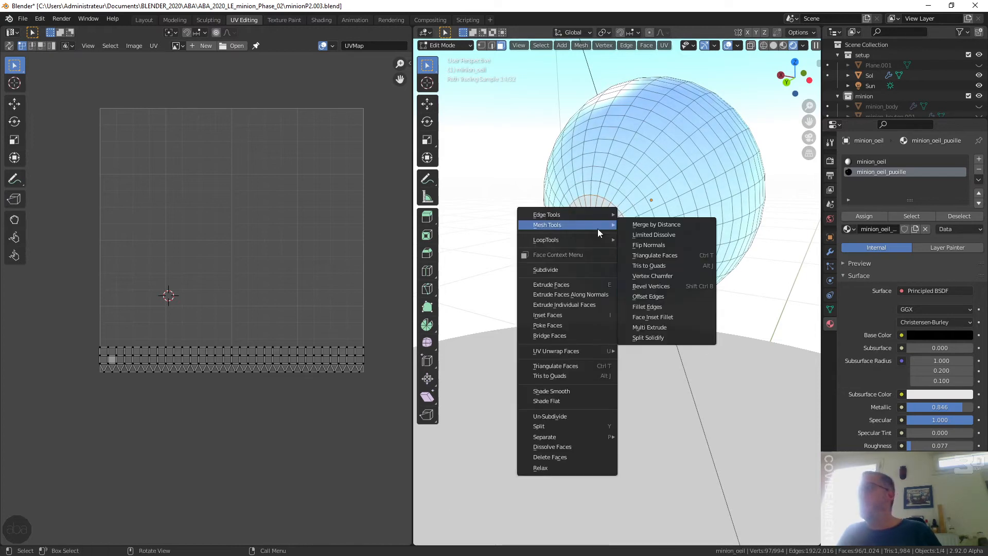
Step: Delete the selected faces around the eyeball's rear pole to open a hole opposite the pupil
key(x)
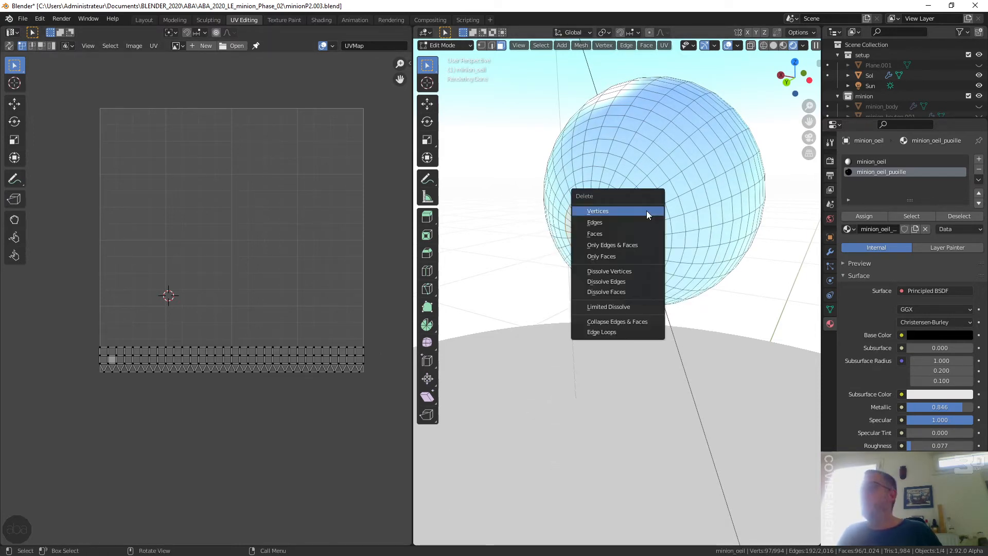
click(633, 231)
middle_drag(632, 230, 621, 283)
scroll(637, 259, down, 1)
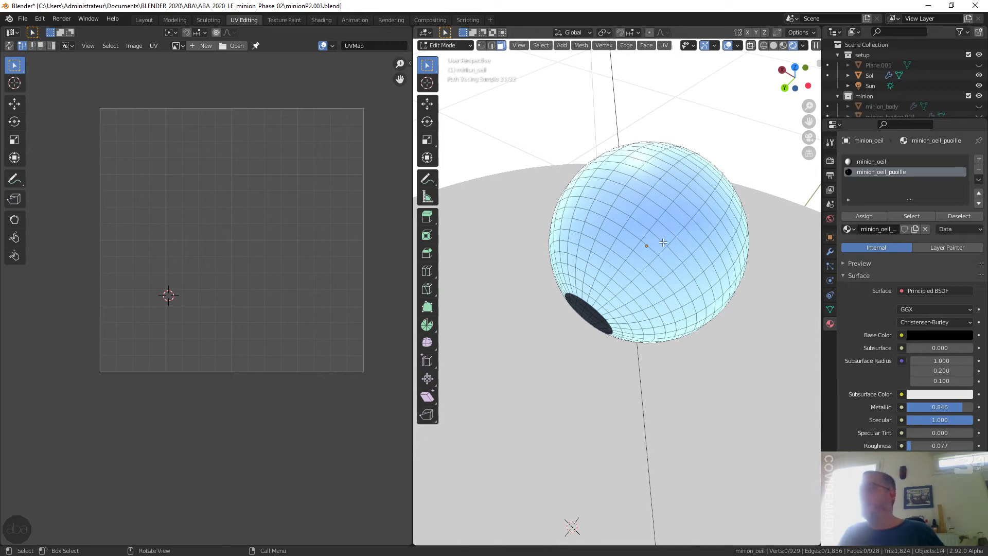
Step: Select the eyeball faces assigned to the minion_oeil material and unwrap them
middle_drag(659, 240, 669, 221)
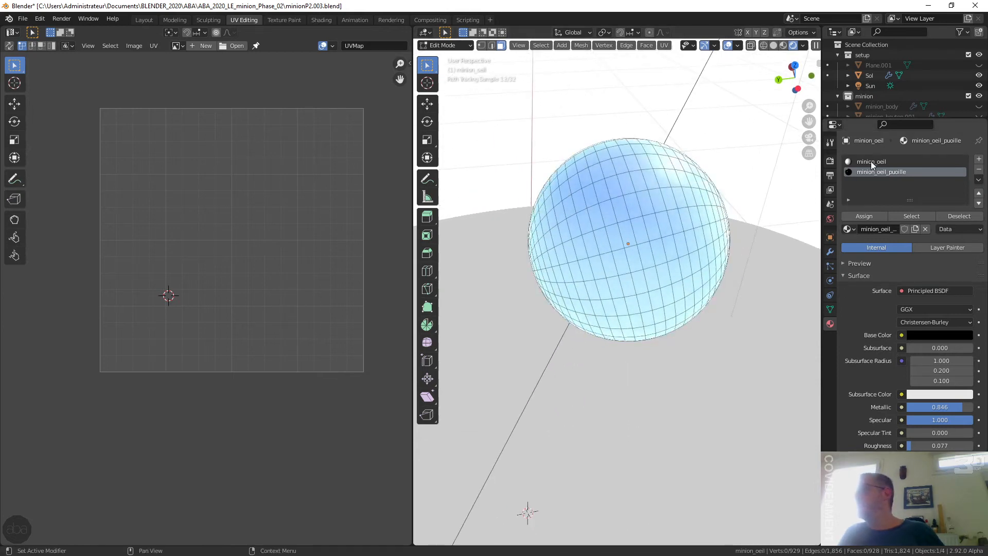
click(870, 162)
click(911, 216)
middle_drag(736, 240, 621, 236)
key(u)
click(621, 236)
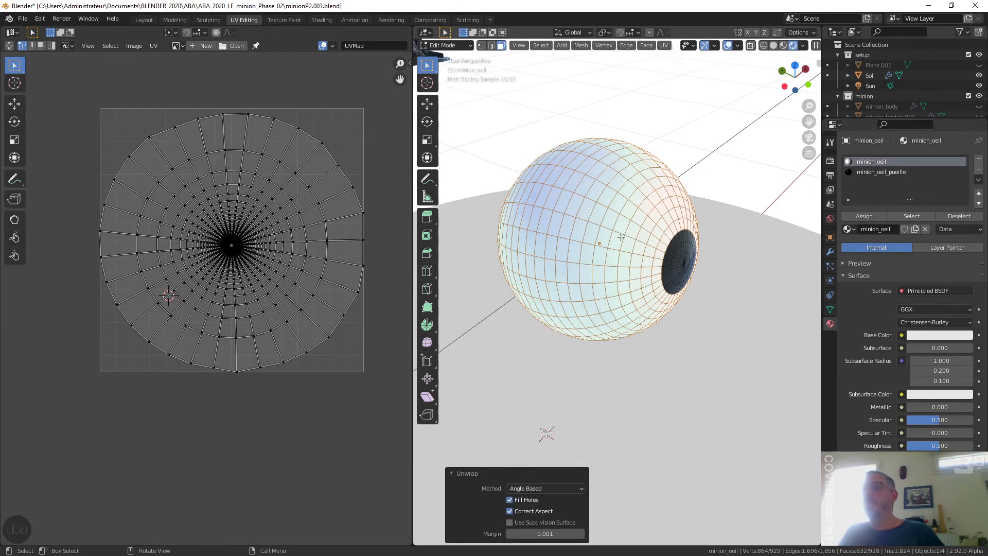
Step: Turn on UV sync selection and select a single face in the outer ring of the eyeball's UV layout
scroll(260, 218, up, 6)
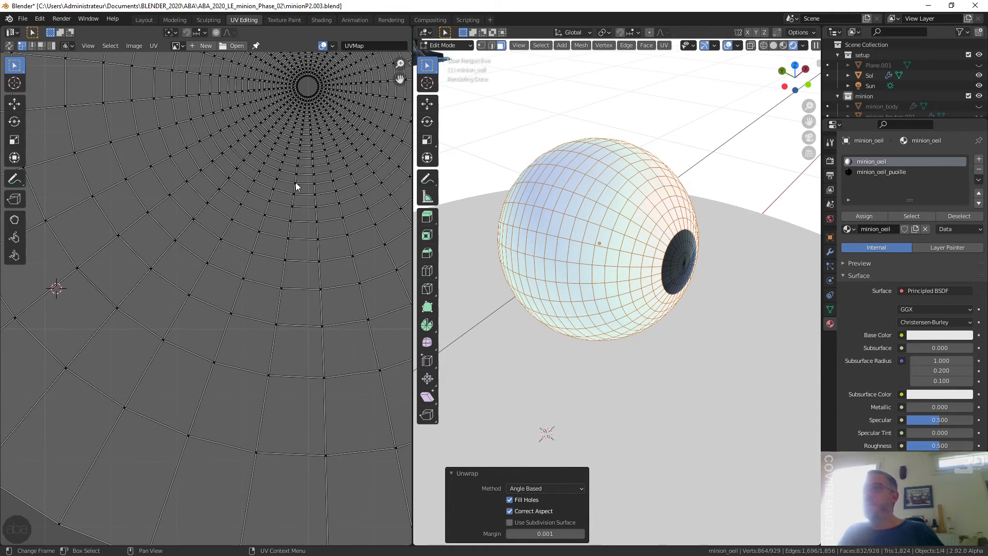
scroll(297, 183, down, 5)
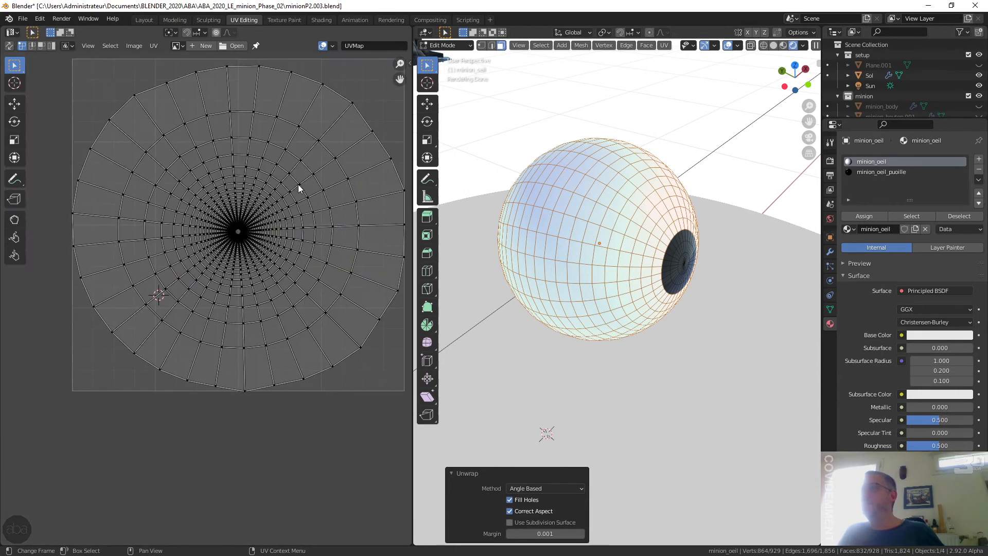
click(359, 348)
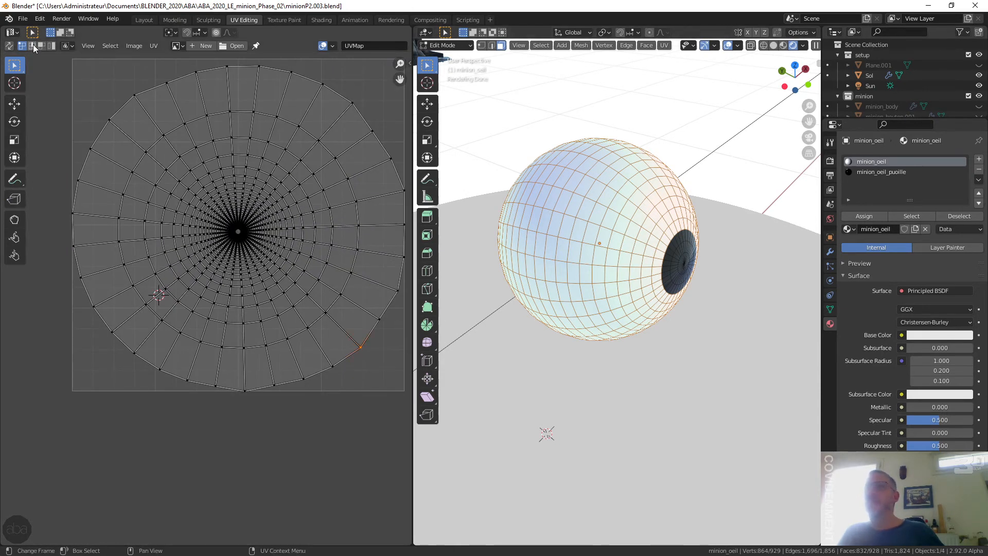
key(alt+a)
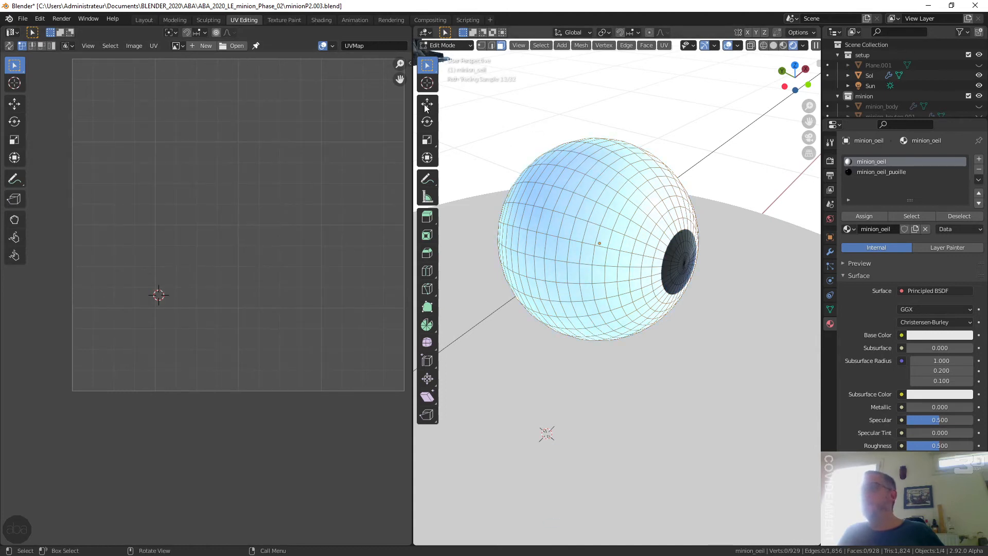
click(8, 45)
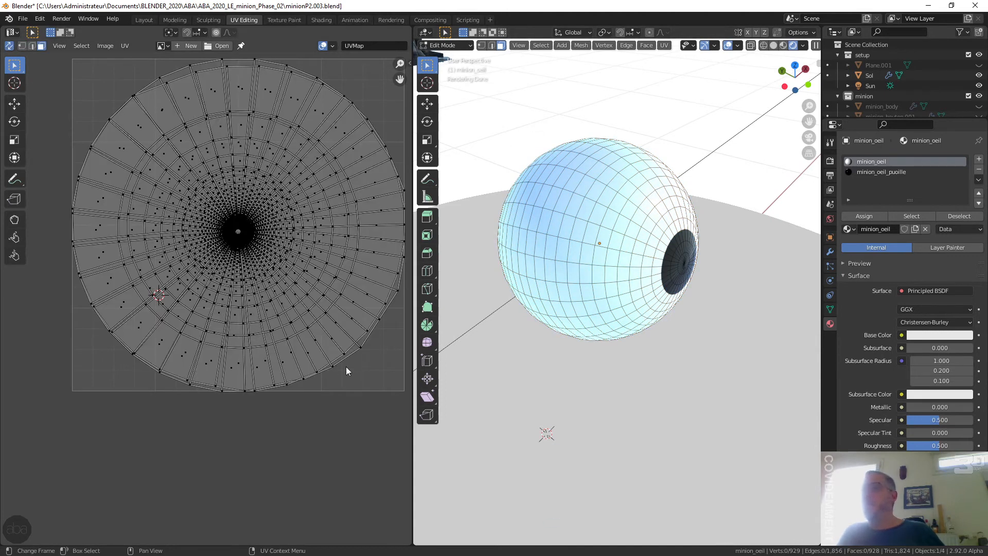
middle_drag(360, 356, 327, 338)
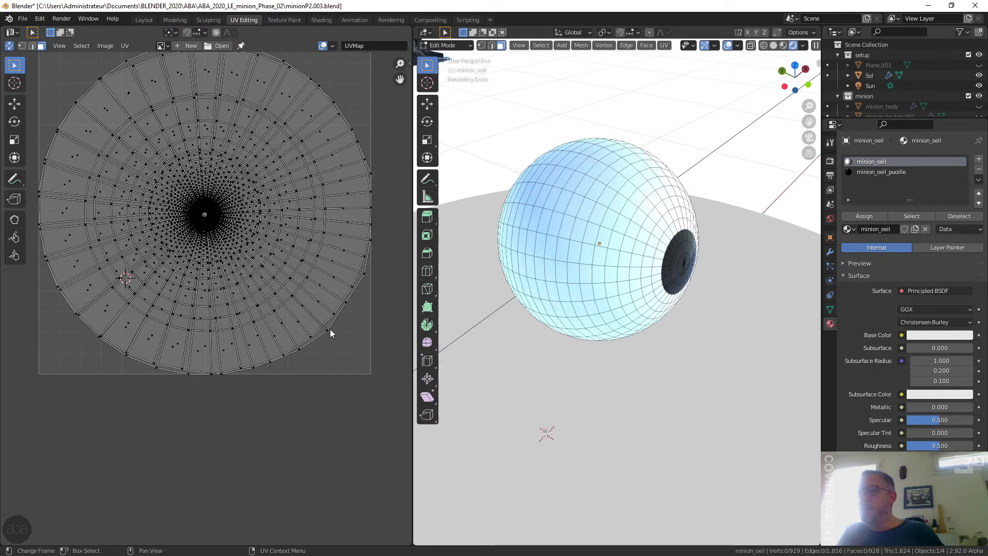
click(328, 332)
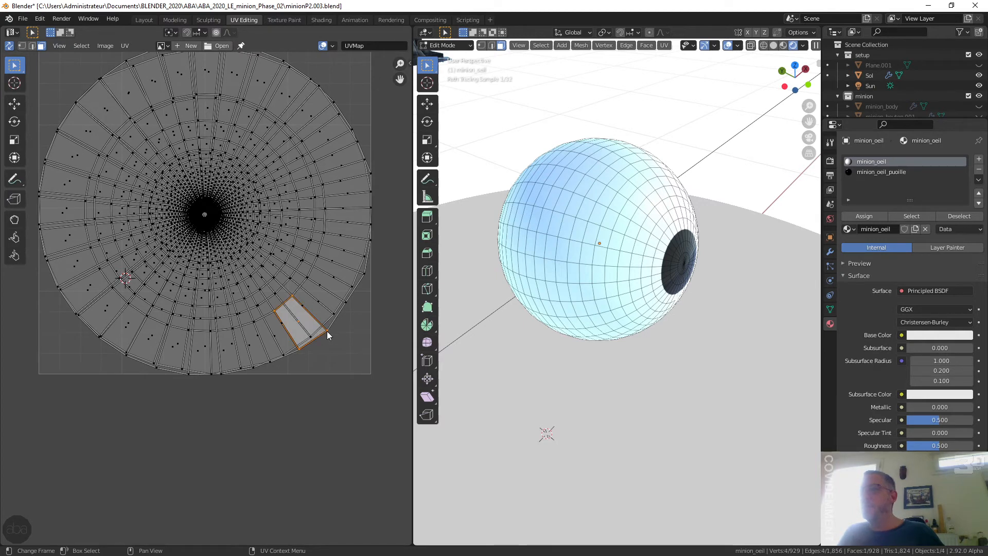
Step: Average the scale of all the eyeball's UV islands, pack them into the UV square, and clear the selection
middle_drag(643, 216, 561, 228)
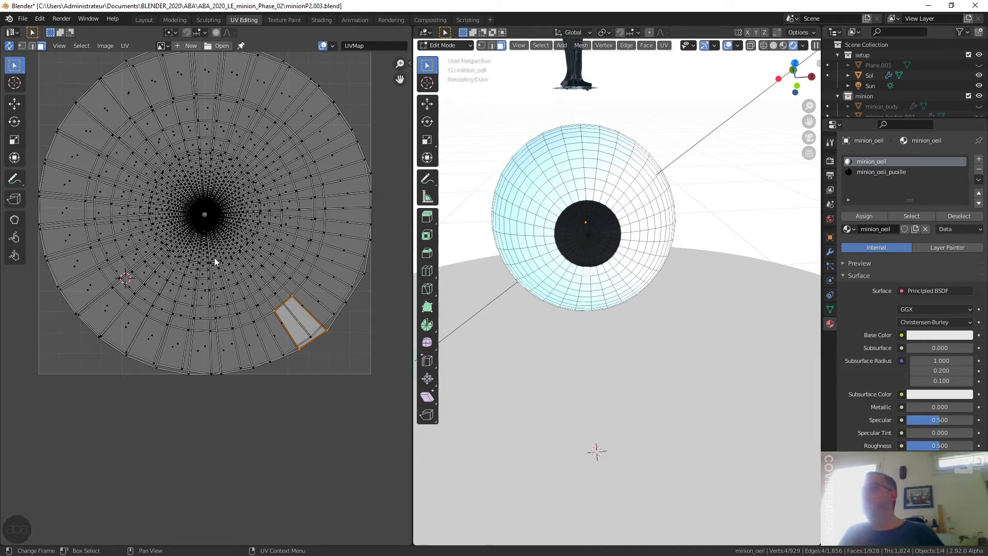
middle_drag(463, 268, 596, 219)
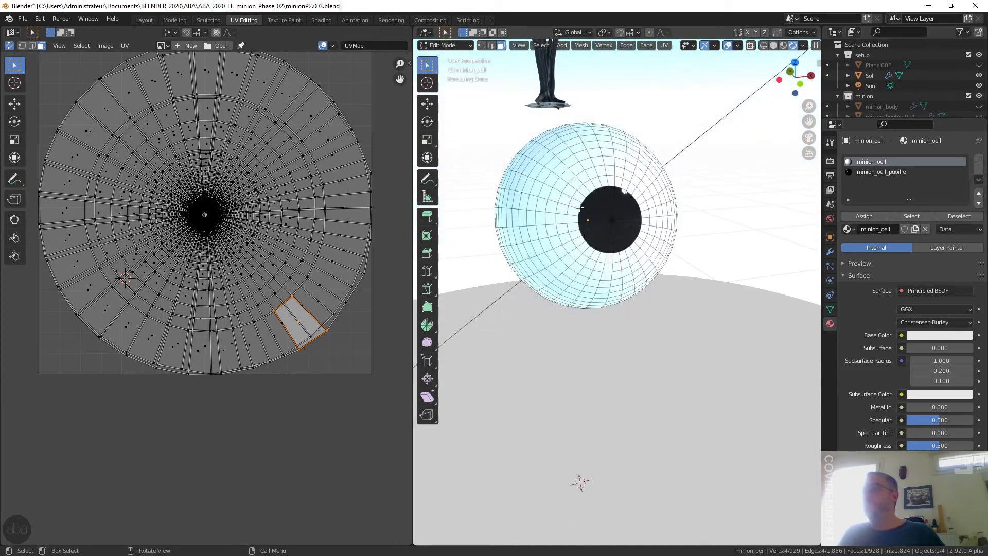
middle_drag(580, 208, 653, 199)
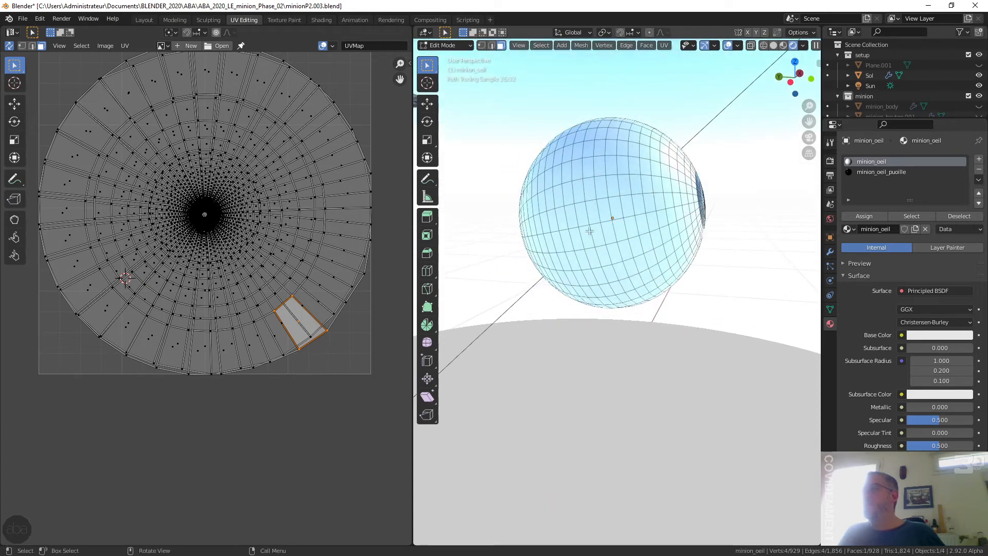
middle_drag(514, 245, 473, 253)
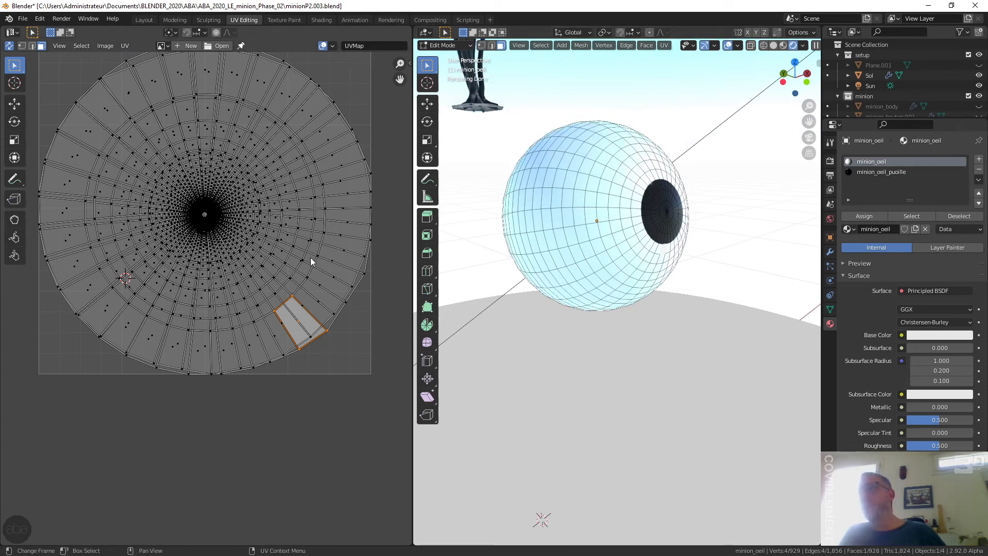
key(a)
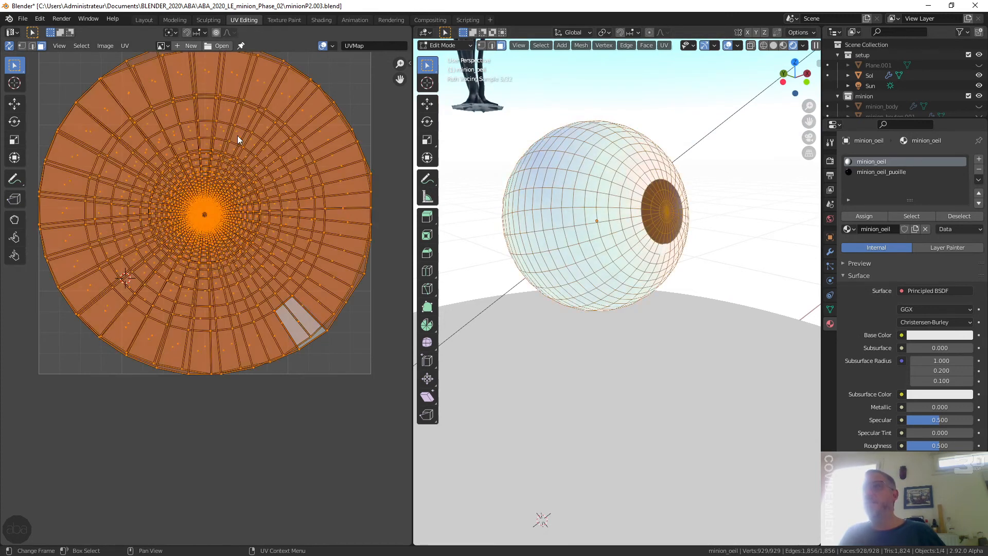
click(124, 45)
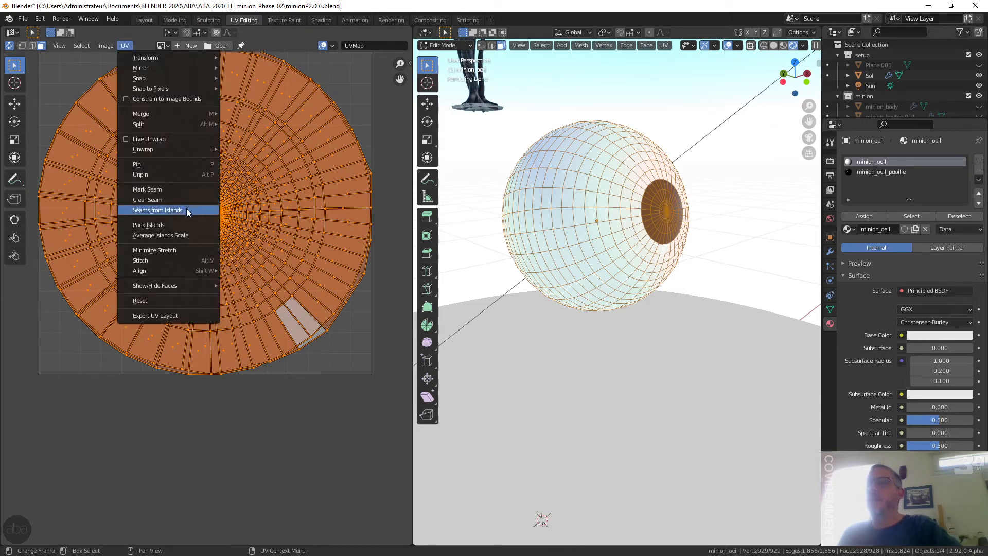
click(176, 236)
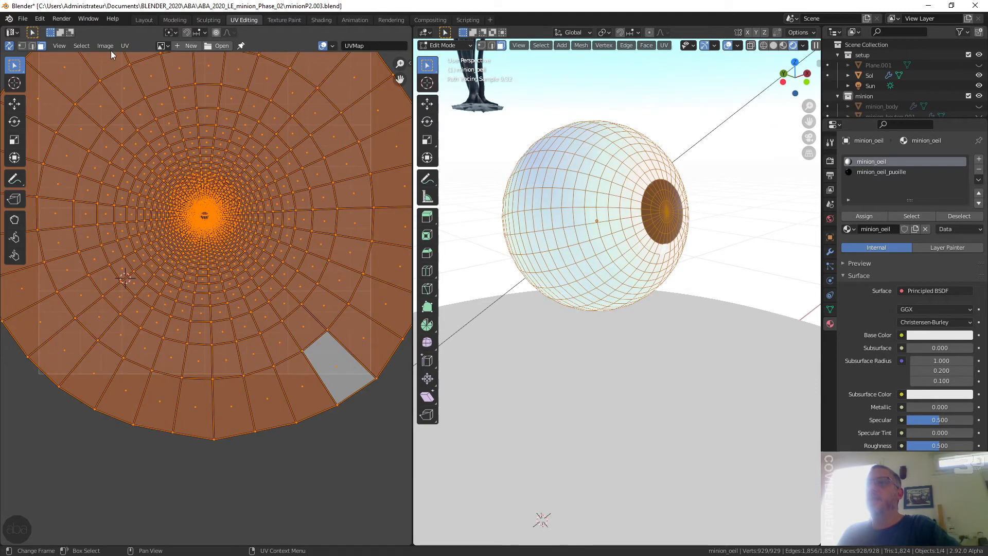
click(124, 45)
click(168, 226)
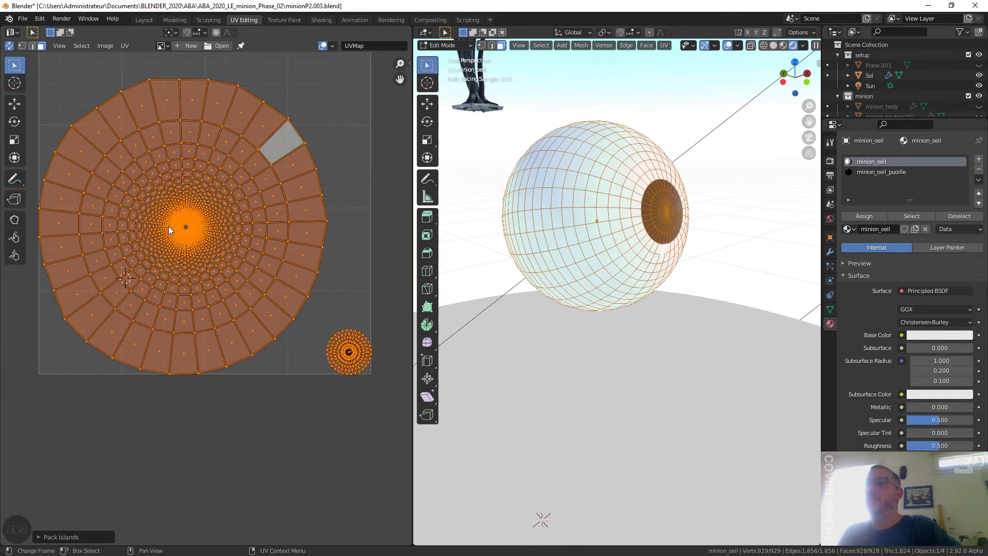
click(356, 140)
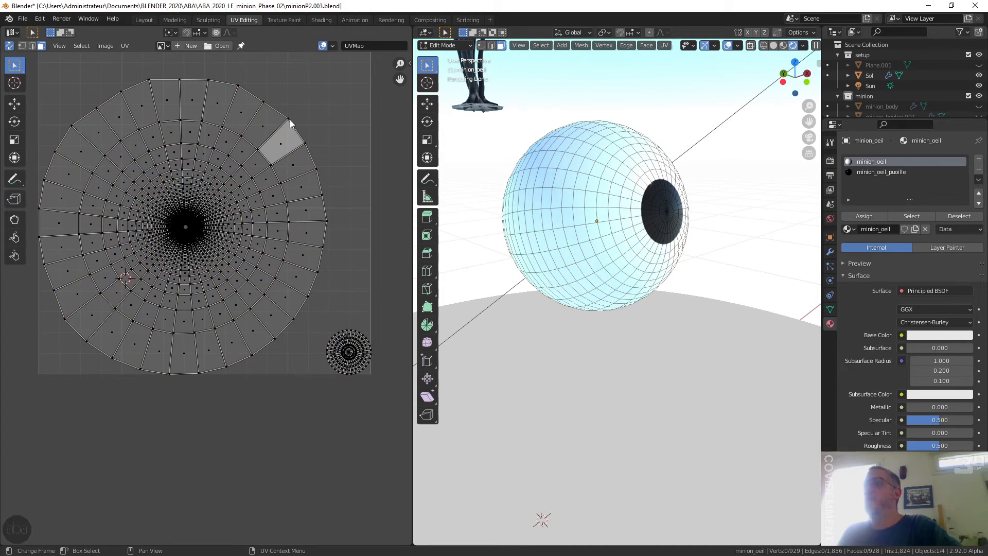
Step: In edge selection mode, select the shortest edge path along one meridian of the eyeball, from the pupil's border to the rear hole
middle_drag(603, 186, 591, 234)
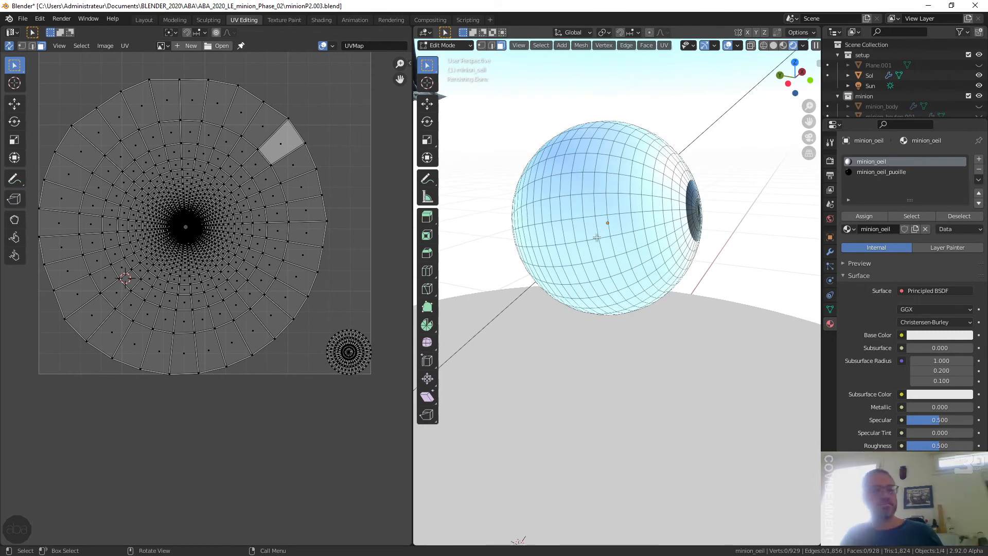
key(2)
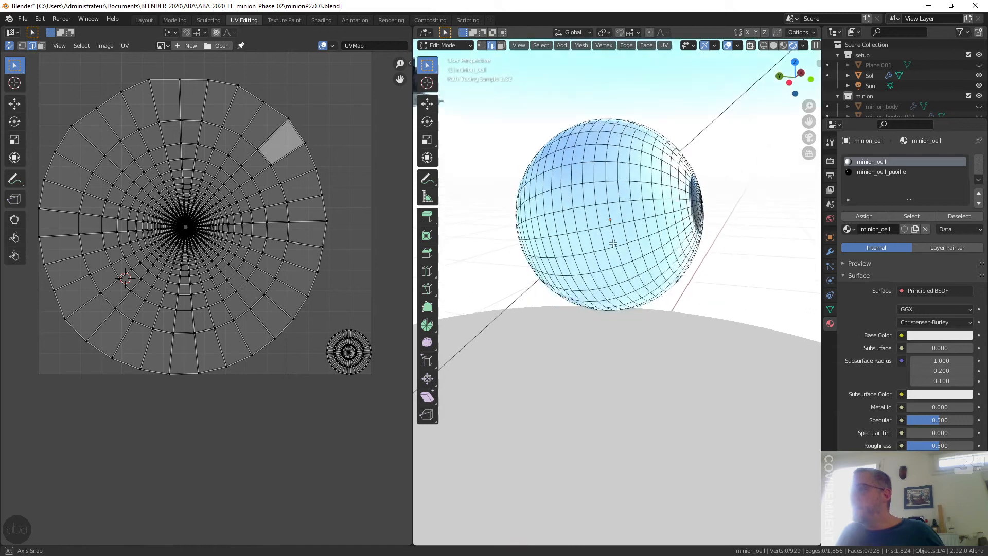
key(KP_1)
scroll(638, 250, up, 2)
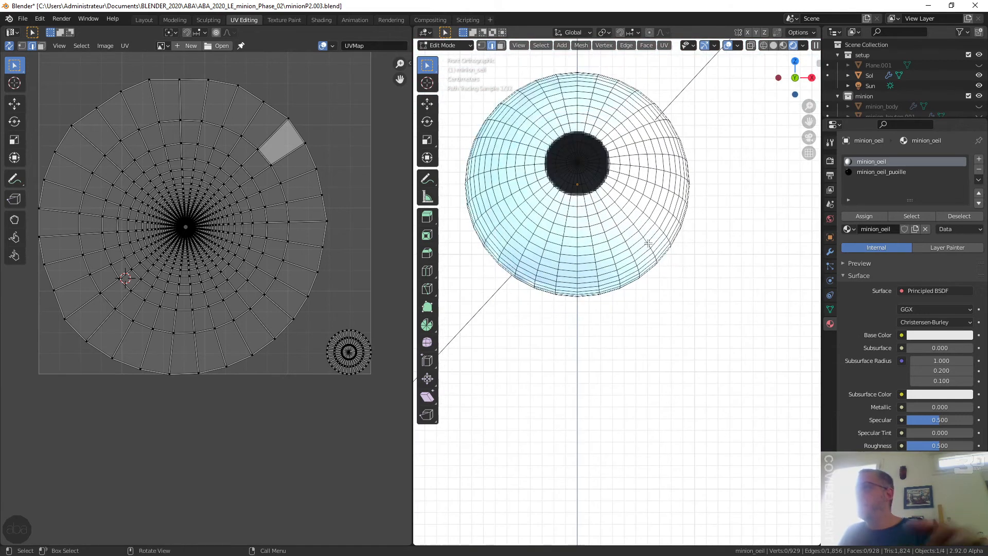
middle_drag(660, 189, 642, 194)
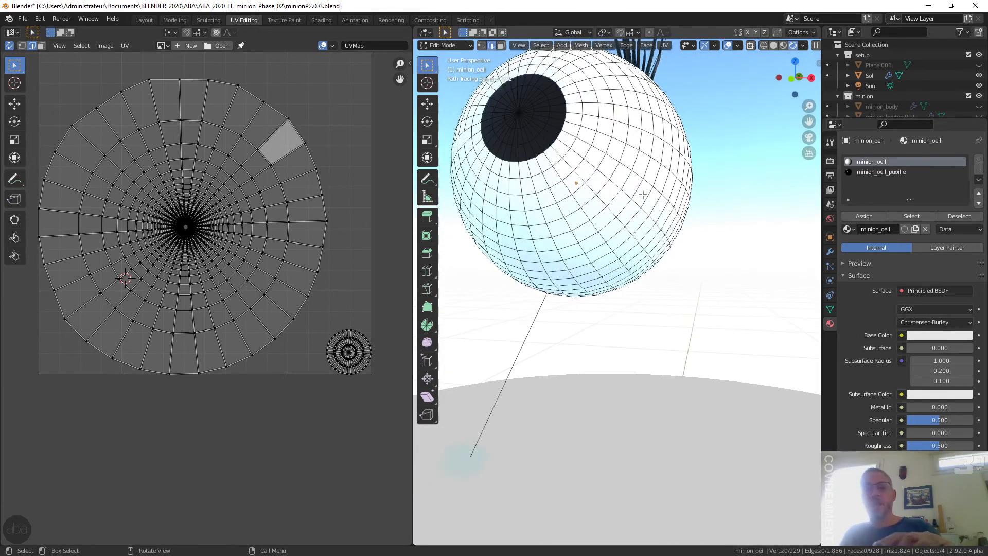
key(KP_1)
key(KP_3)
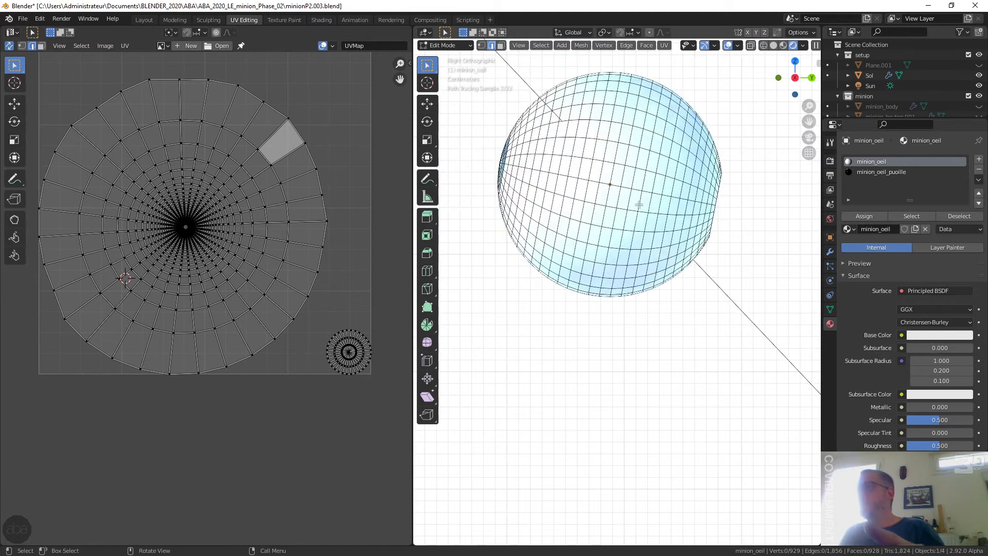
alt+click(576, 177)
middle_drag(576, 178, 645, 212)
click(538, 166)
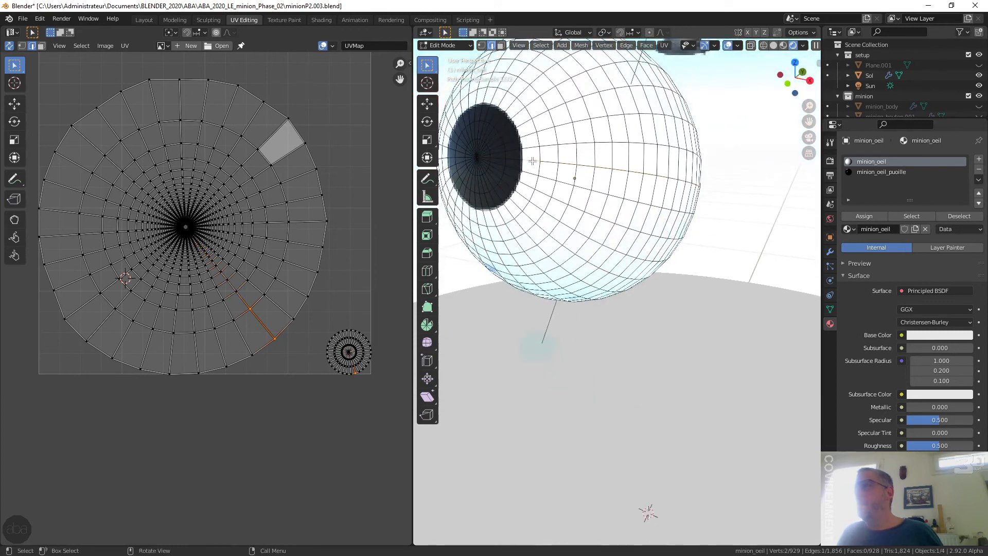
middle_drag(588, 172, 458, 161)
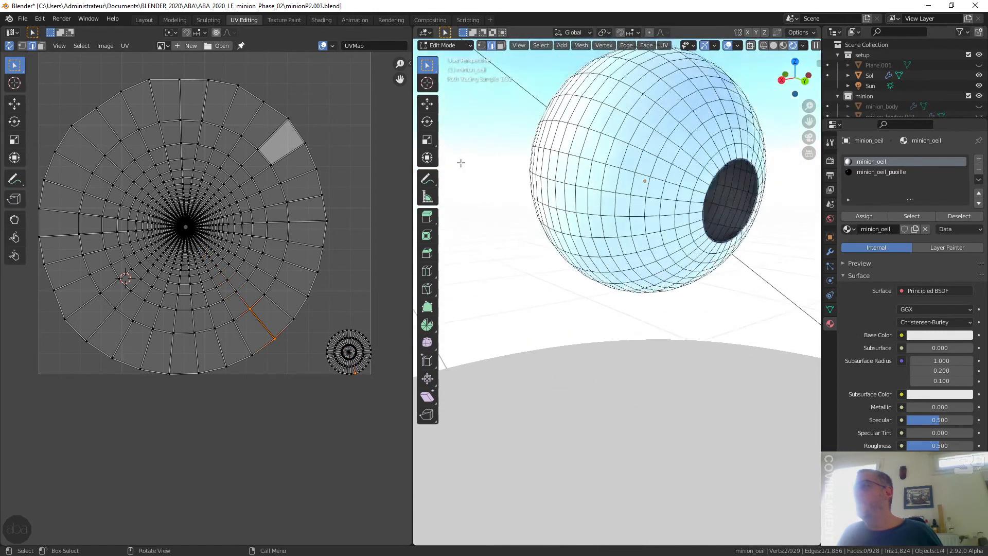
ctrl+click(698, 201)
middle_drag(697, 200, 404, 224)
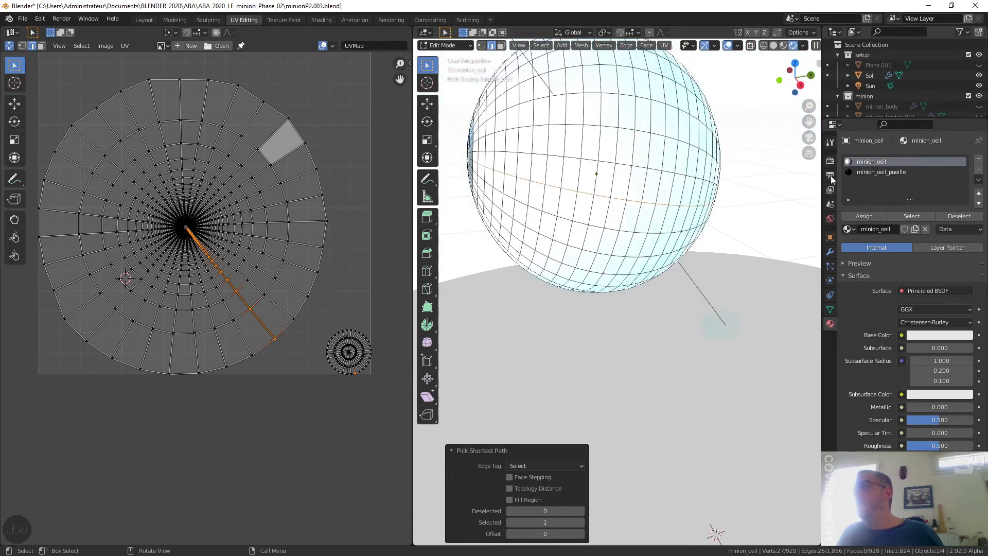
Step: In right orthographic view, select one edge at the pupil and grow the selection until it covers the eyeball's front half
scroll(599, 228, down, 3)
scroll(599, 227, up, 1)
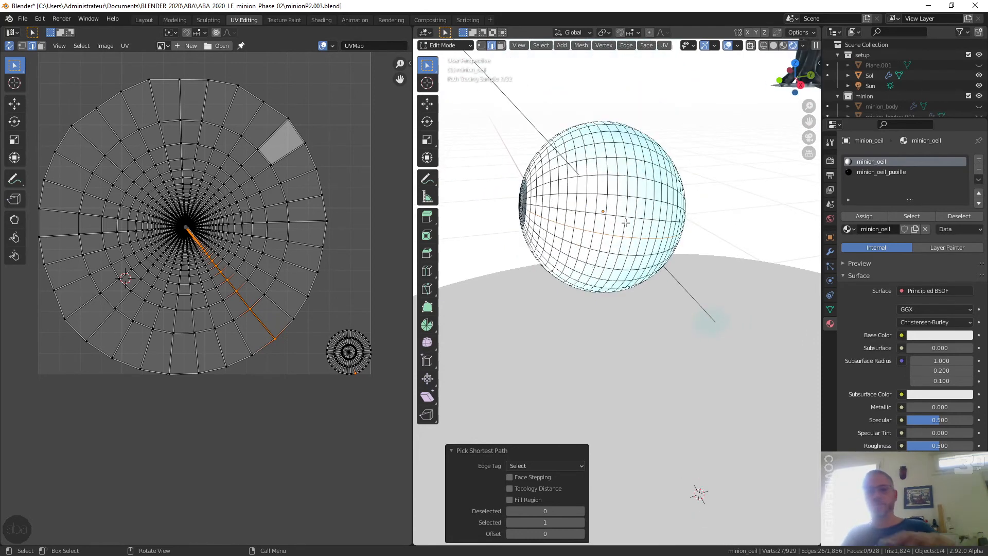
middle_drag(629, 252, 630, 233)
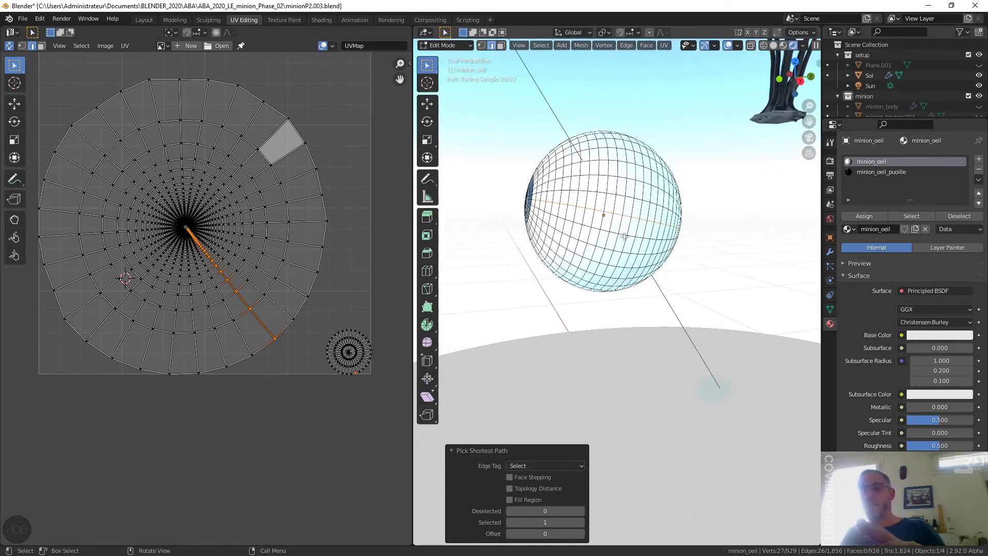
key(KP_3)
scroll(593, 240, up, 2)
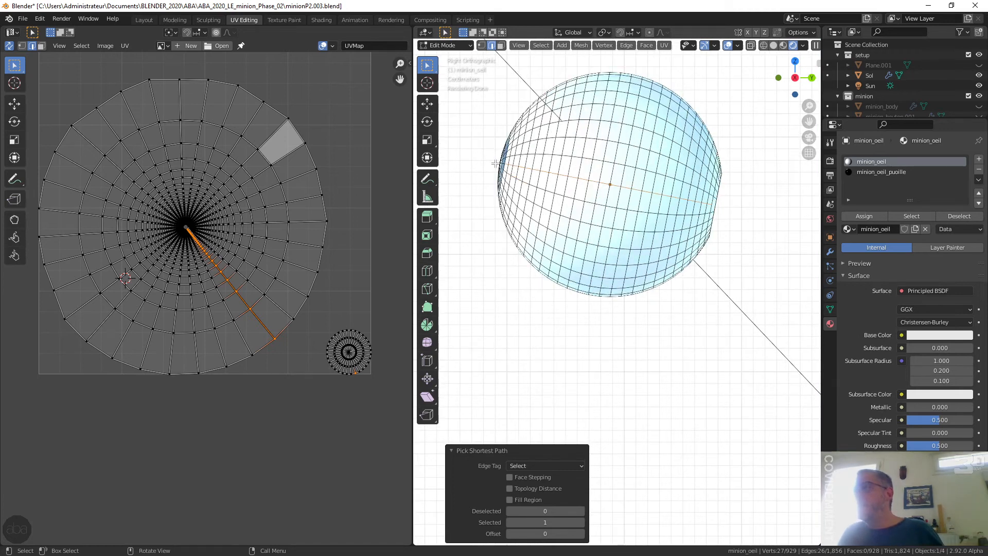
click(492, 180)
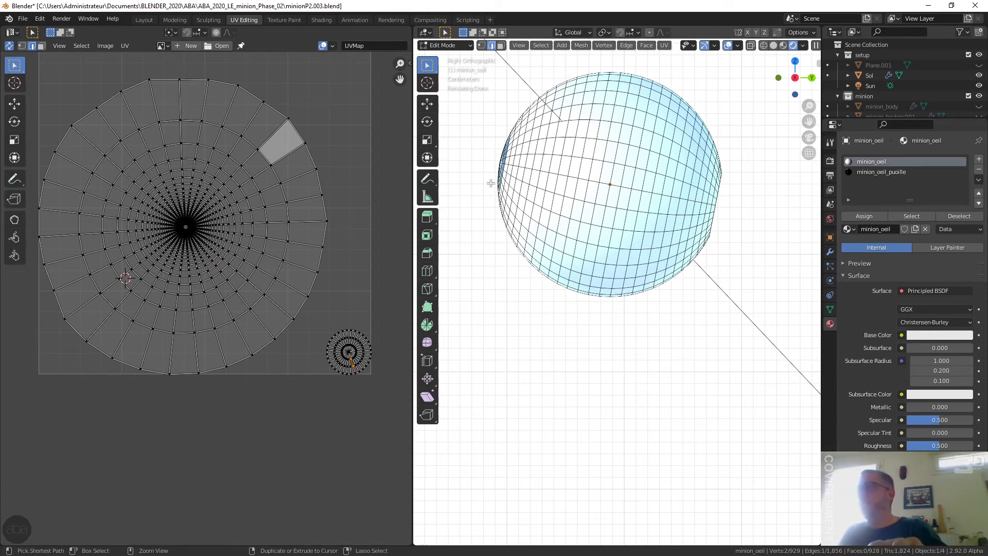
key(ctrl+KP_Add)
key(ctrl+KP_Add)
key(ctrl+KP_Add)
key(ctrl+KP_Add)
key(ctrl+KP_Add)
key(ctrl+KP_Add)
key(ctrl+KP_Add)
key(ctrl+KP_Add)
key(ctrl+KP_Add)
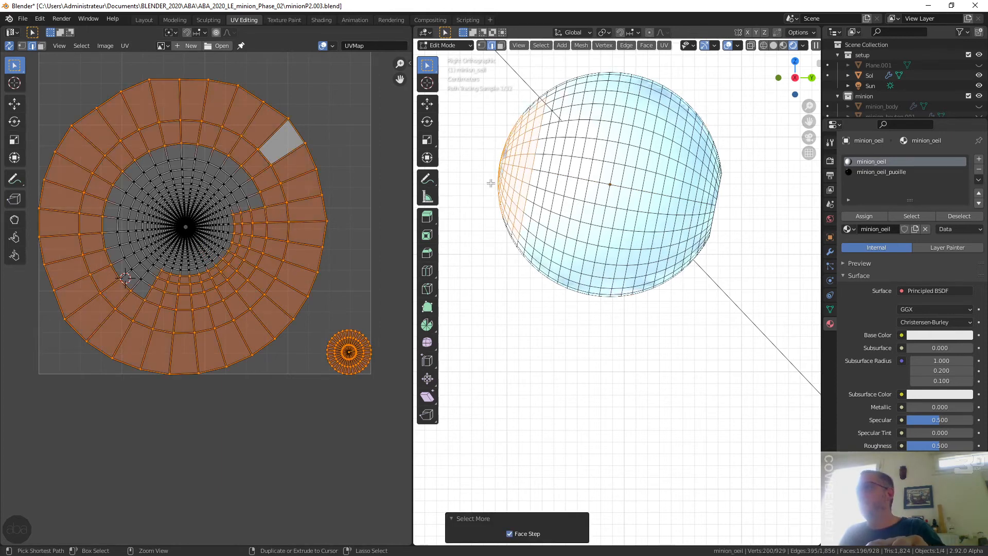
key(ctrl+KP_Add)
key(ctrl+KP_Add)
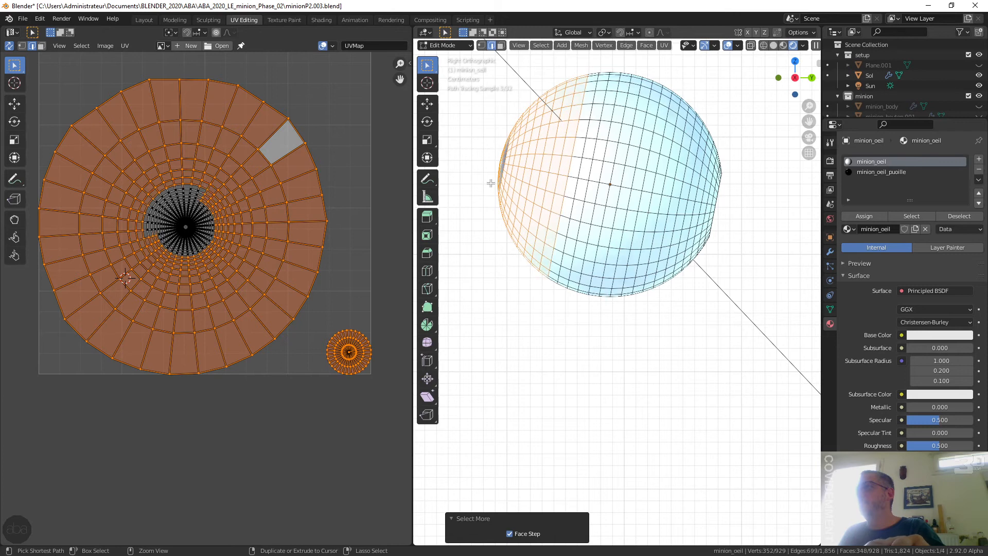
key(ctrl+KP_Add)
key(ctrl+KP_Add)
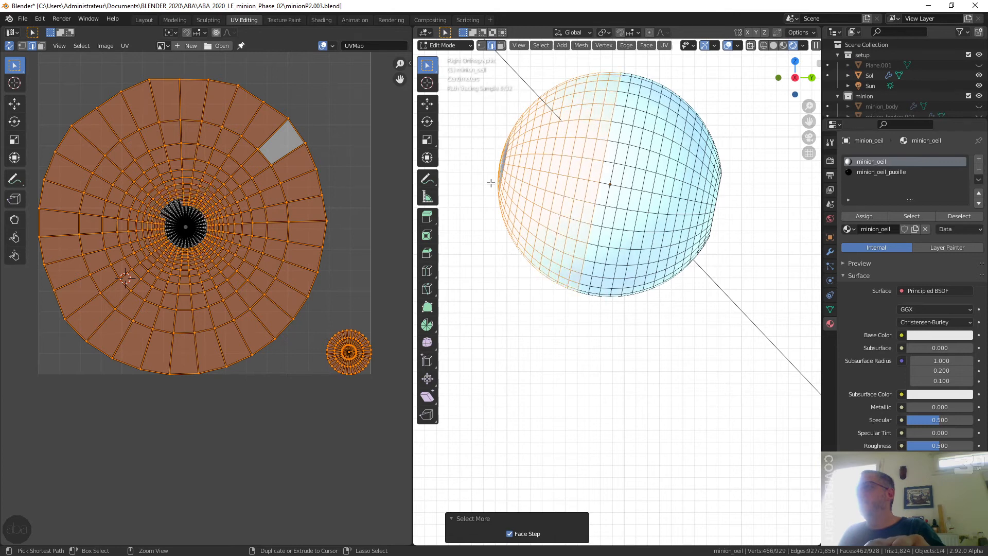
key(ctrl+KP_Add)
key(ctrl+KP_Add)
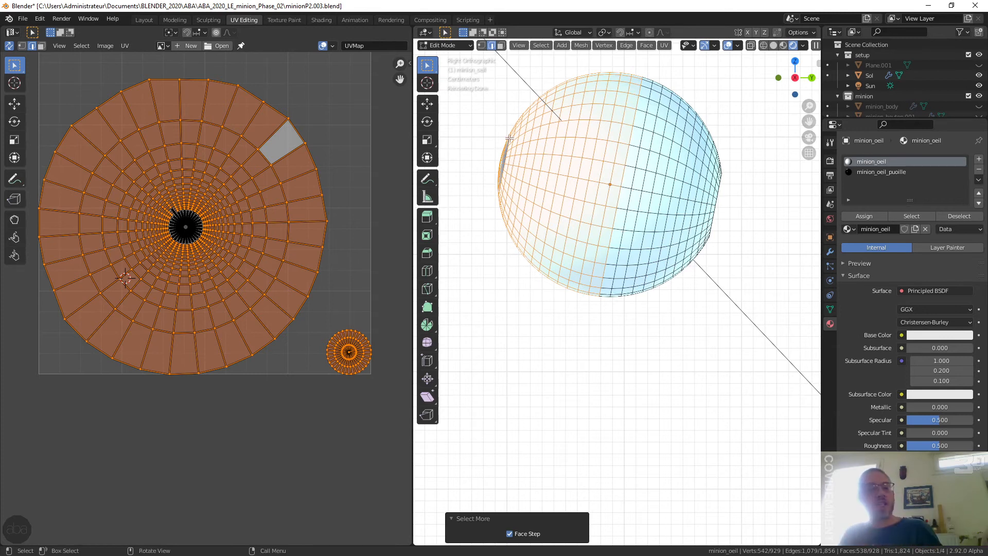
Step: Try hiding the selected front half with the viewport in solid shading, and reveal the hidden geometry again
key(h)
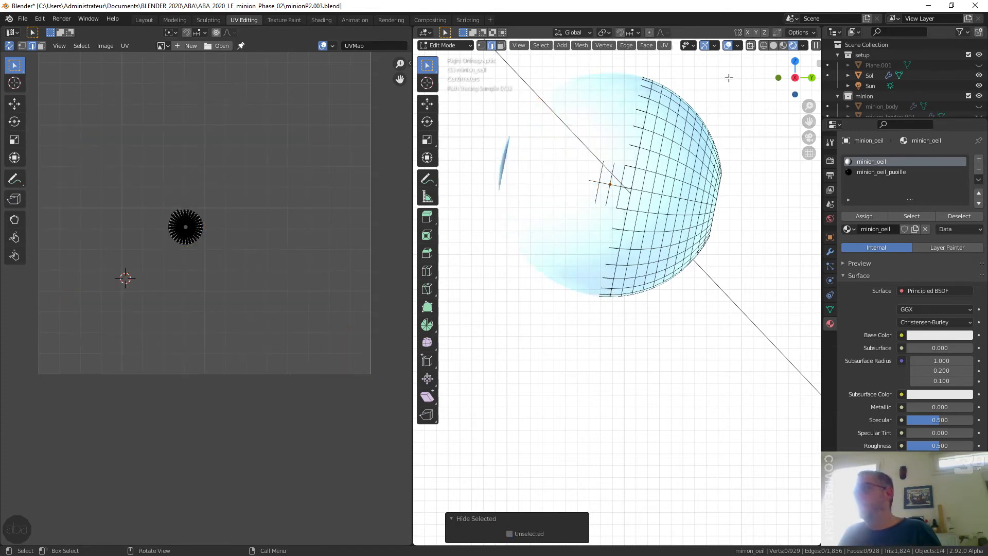
click(773, 45)
middle_drag(636, 193, 643, 217)
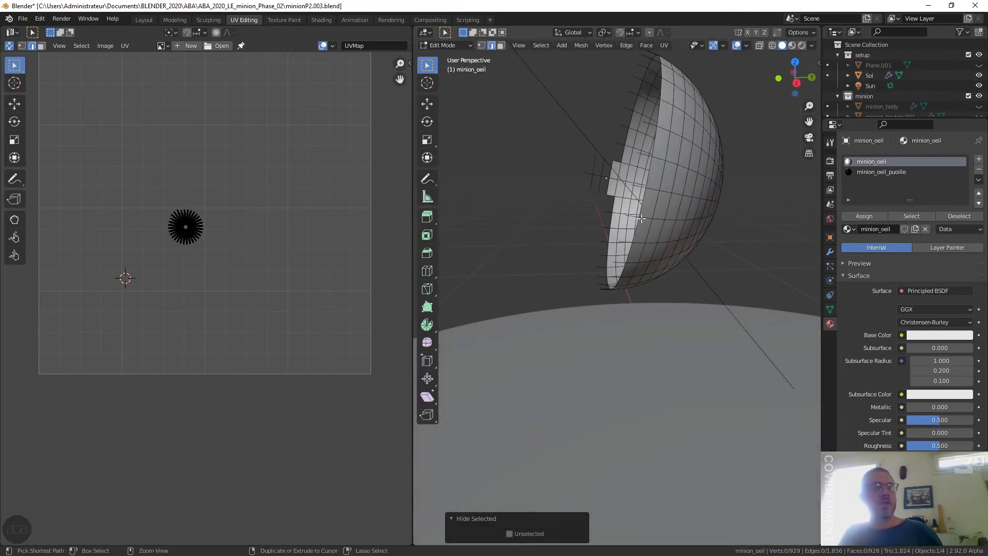
key(alt+h)
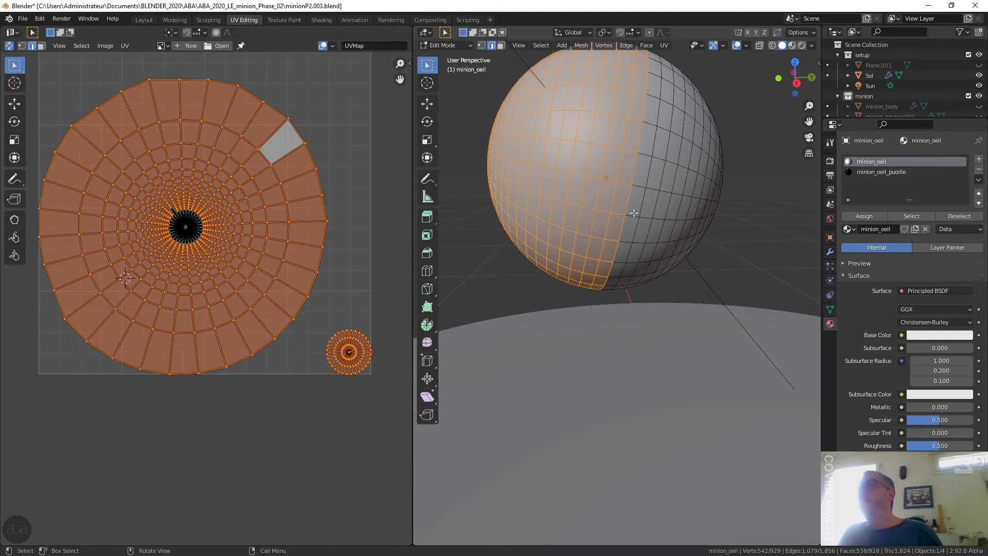
Step: In face selection mode, add the unselected notch faces to straighten the front selection's border, and hide the selection
click(499, 45)
middle_drag(652, 138, 608, 158)
scroll(610, 217, down, 2)
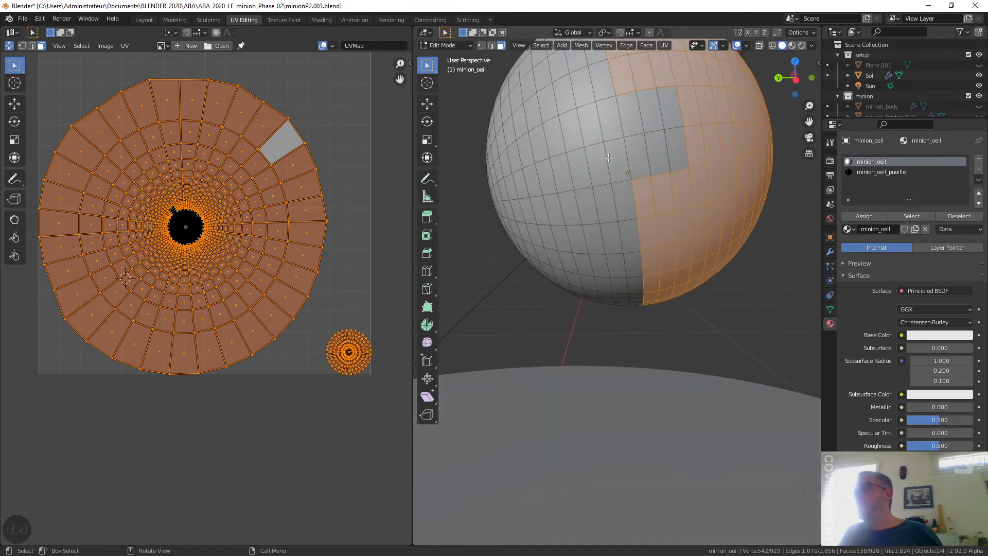
shift+click(633, 117)
shift+click(641, 152)
shift+click(657, 151)
shift+click(676, 149)
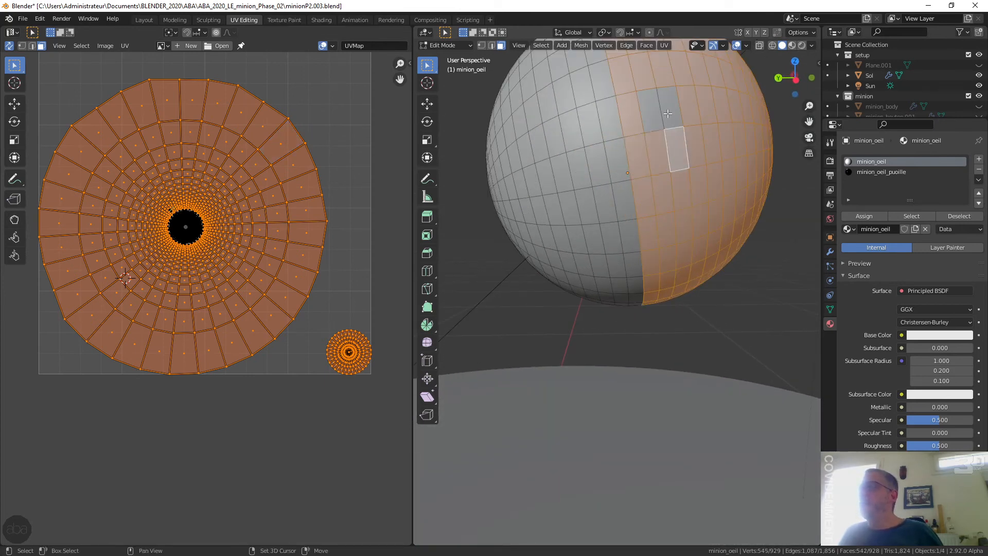
shift+click(667, 113)
shift+click(645, 124)
key(h)
middle_drag(645, 130, 720, 193)
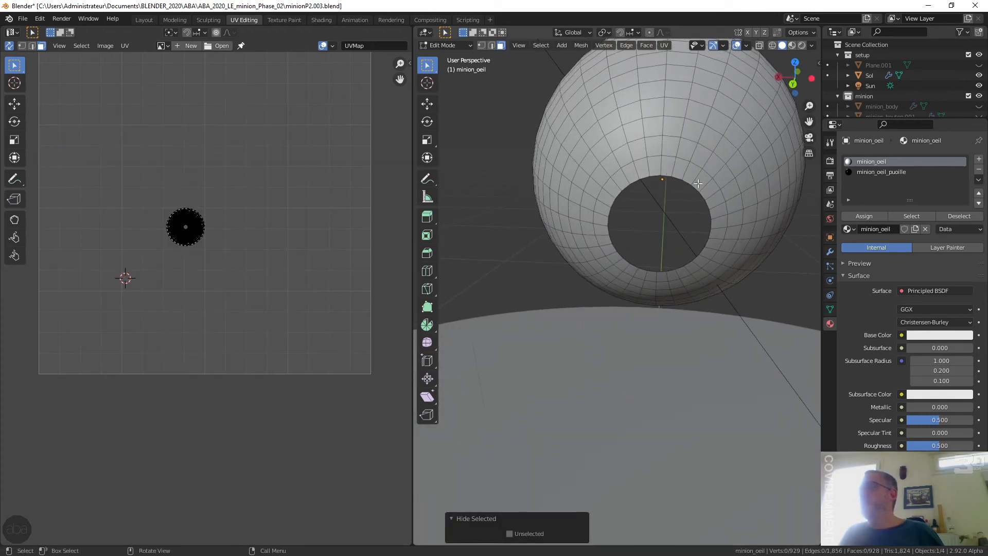
Step: Select four evenly spaced meridian edge lines running to the rear hole on the eyeball's back half and mark them as seams
key(2)
alt+click(662, 146)
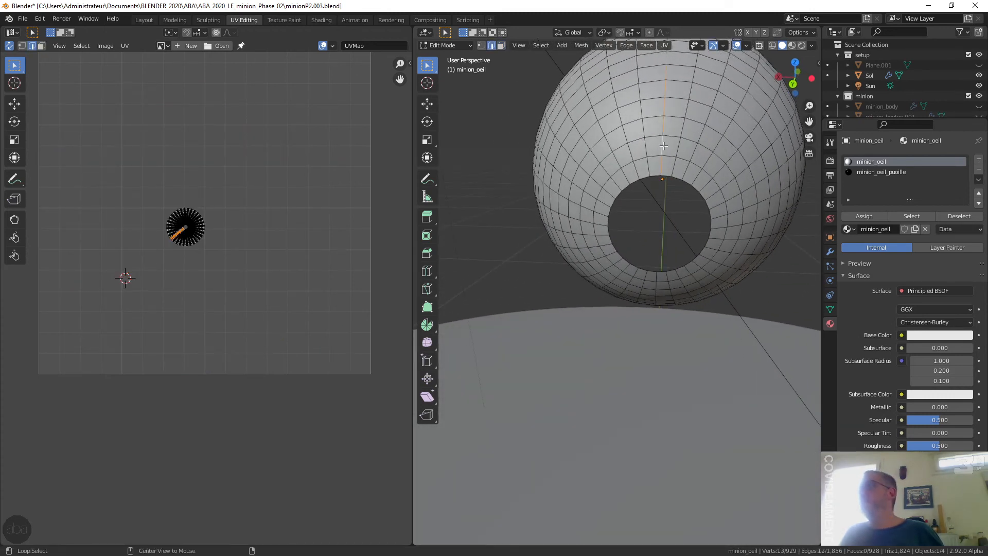
scroll(643, 230, down, 2)
middle_drag(643, 230, 649, 211)
middle_drag(683, 253, 674, 255)
alt+shift+click(728, 210)
middle_drag(598, 209, 645, 239)
alt+shift+click(599, 212)
right_click(624, 186)
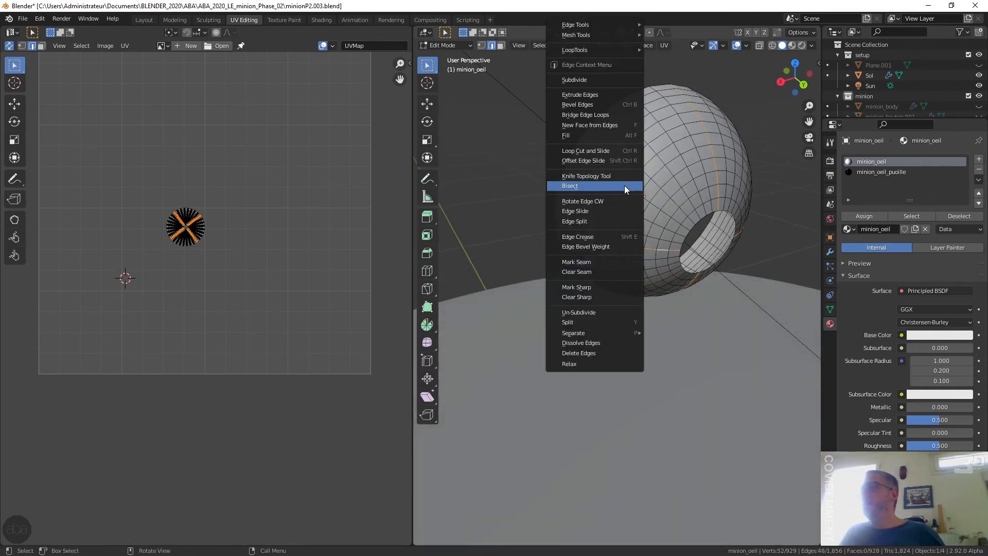
click(597, 258)
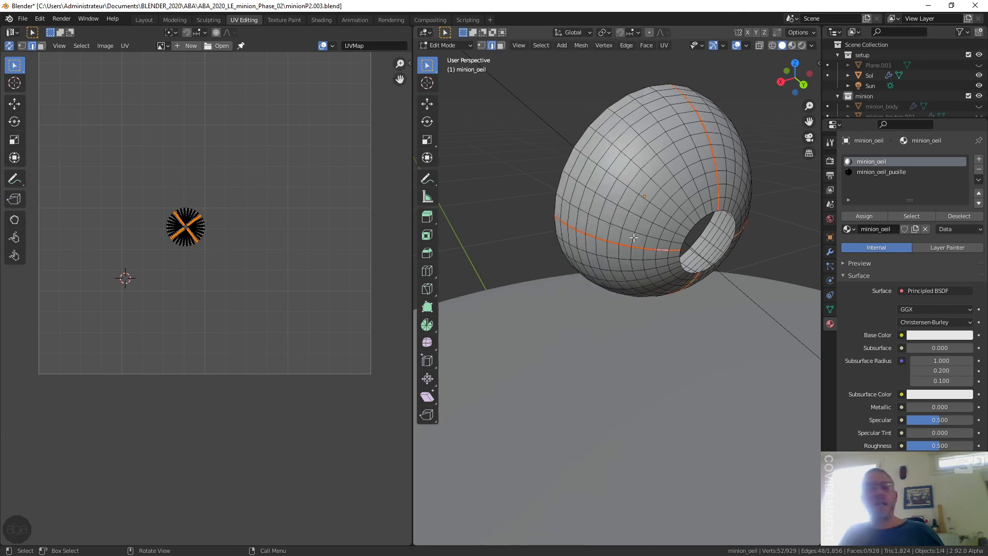
Step: Reveal the hidden faces, select the whole eyeball, and unwrap it along the new seams
key(alt+h)
middle_drag(635, 235, 747, 221)
key(alt+a)
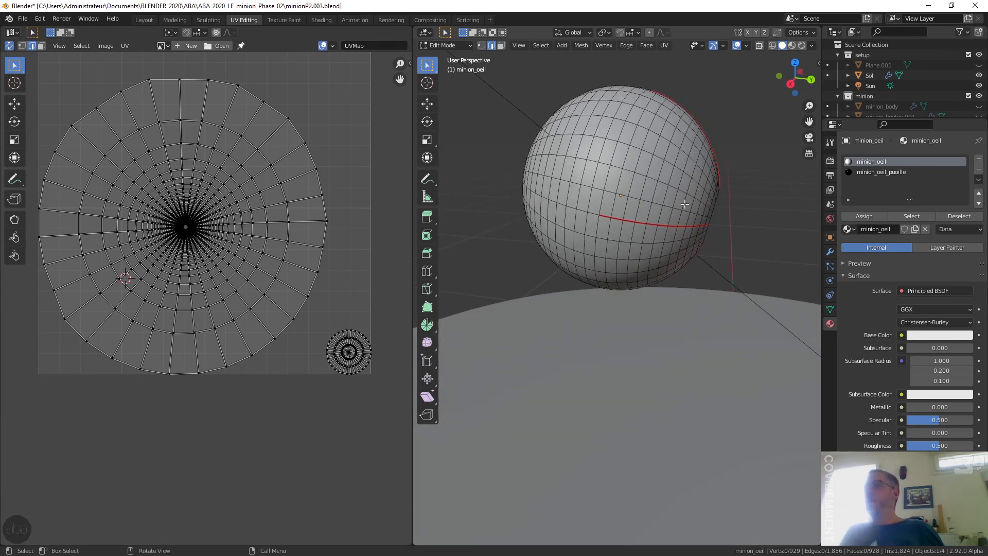
key(a)
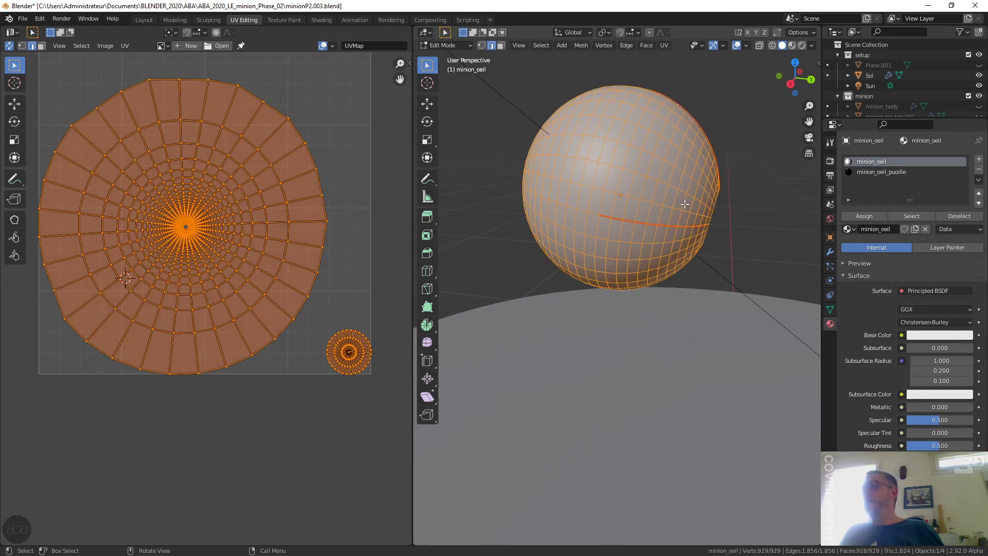
key(u)
click(685, 204)
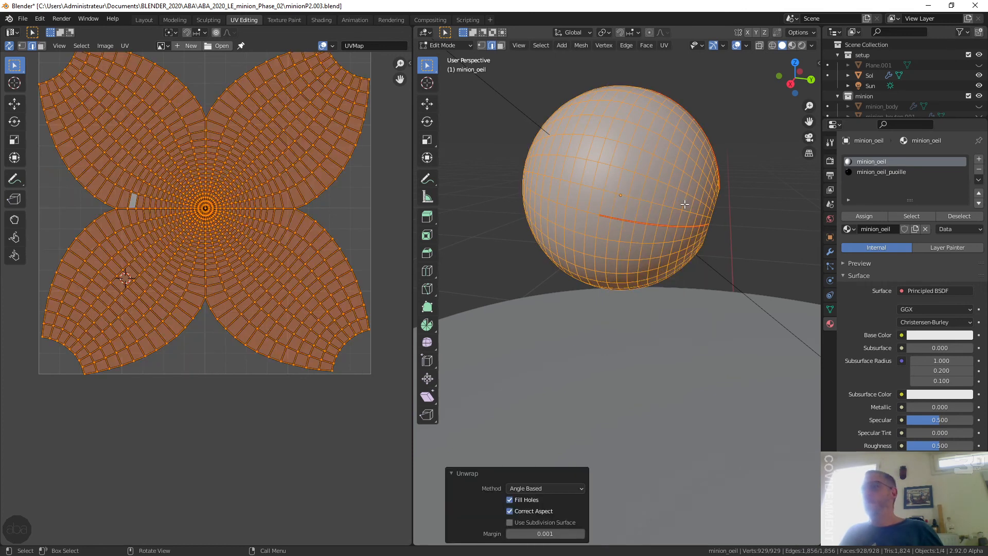
Step: Clear the full selection and examine the pupil area at the centre of the petal-shaped UV layout
click(336, 206)
scroll(184, 200, up, 6)
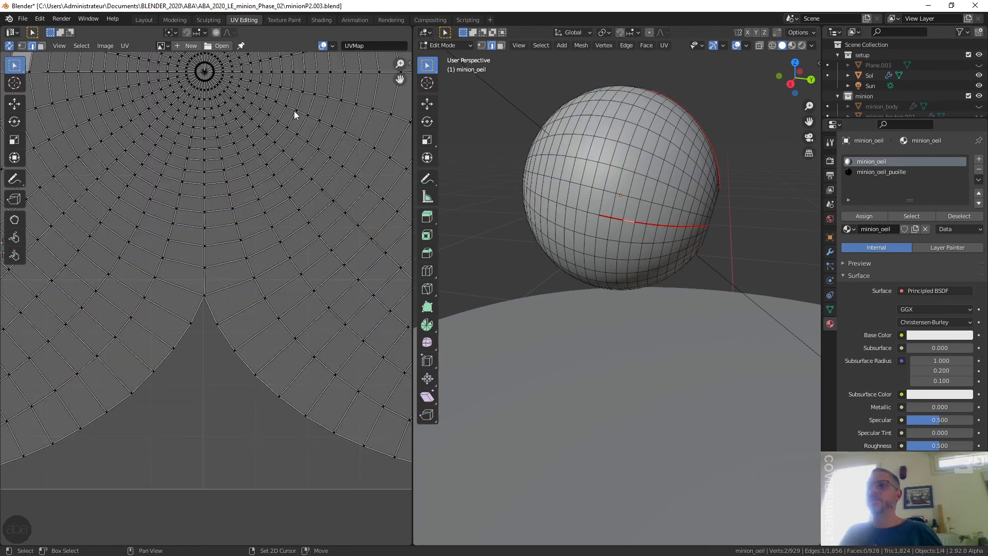
shift+middle_drag(294, 110, 279, 263)
scroll(181, 215, up, 4)
shift+middle_drag(191, 205, 229, 295)
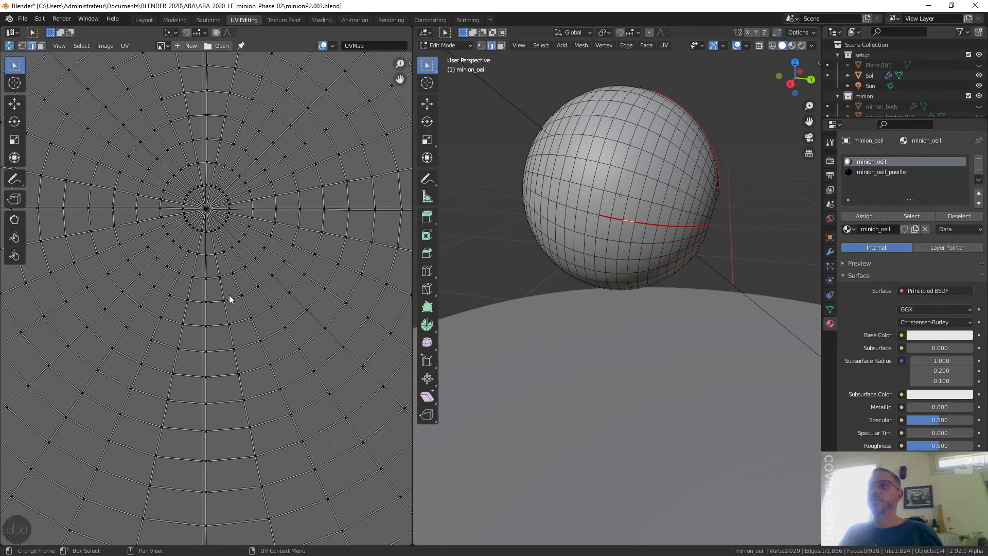
scroll(230, 295, down, 8)
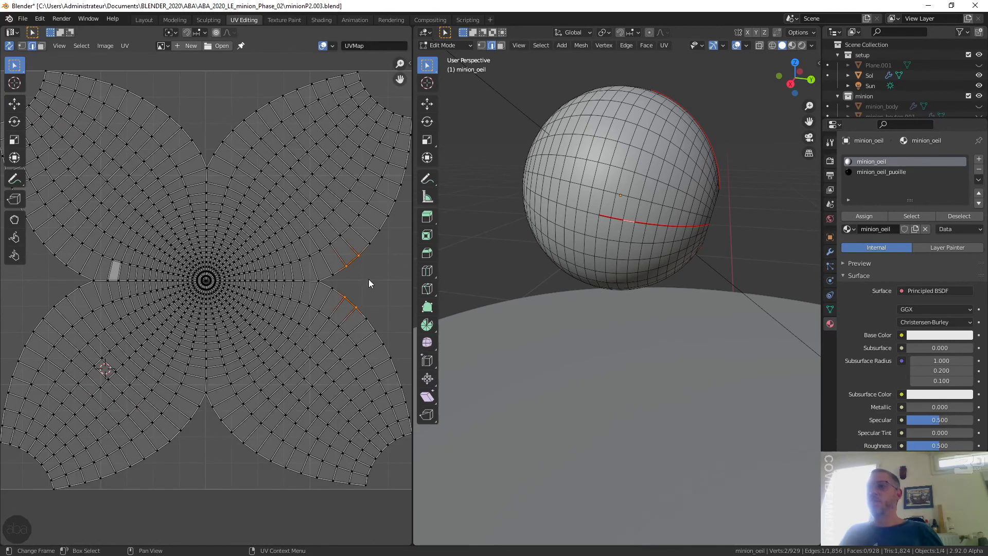
key(Home)
Step: Switch the viewport to rendered shading and set the view layer's material override to UVW
middle_drag(644, 211, 779, 211)
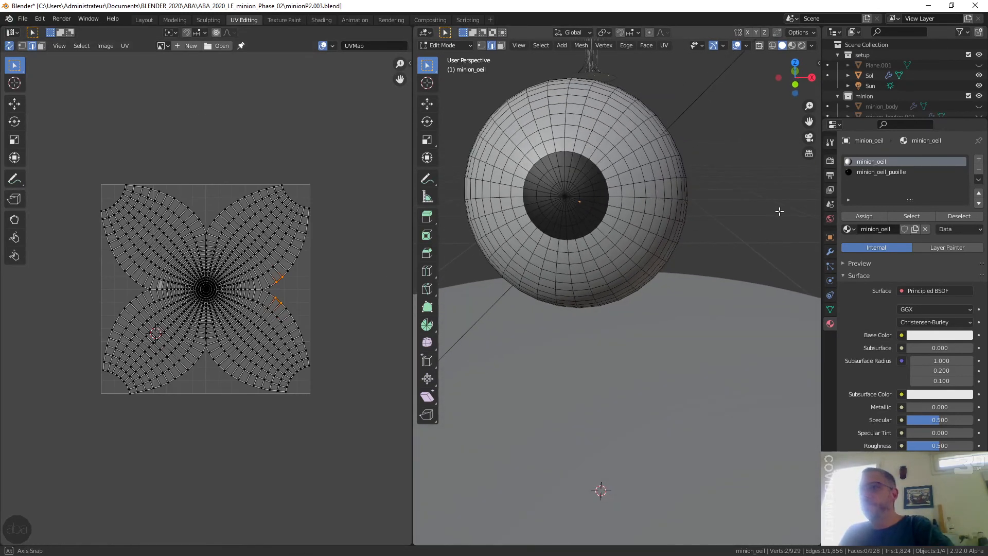
scroll(201, 303, up, 3)
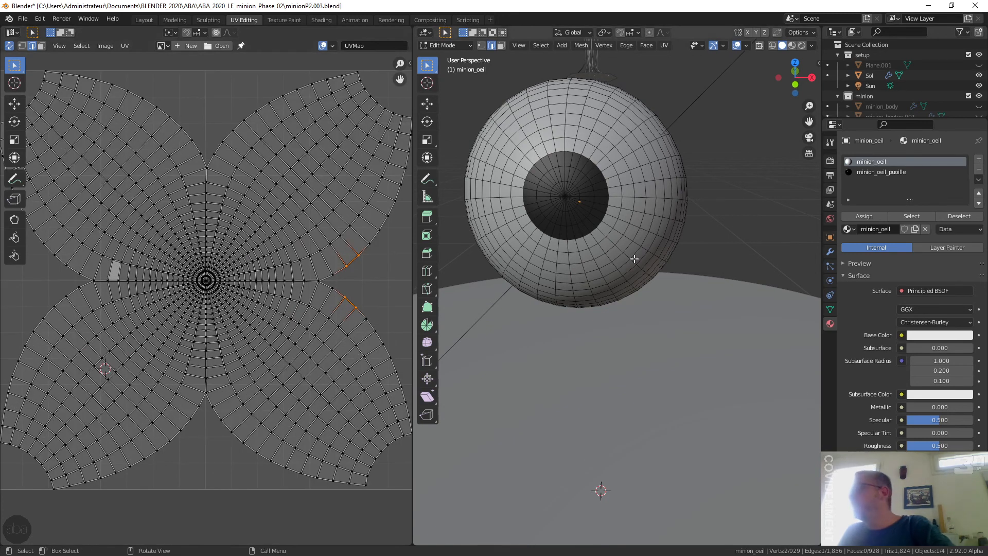
click(800, 46)
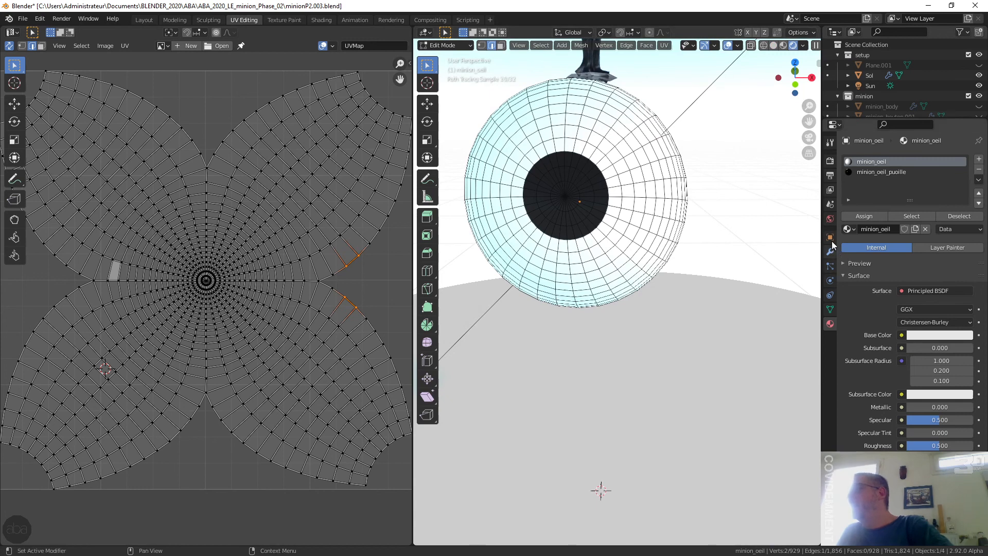
click(830, 190)
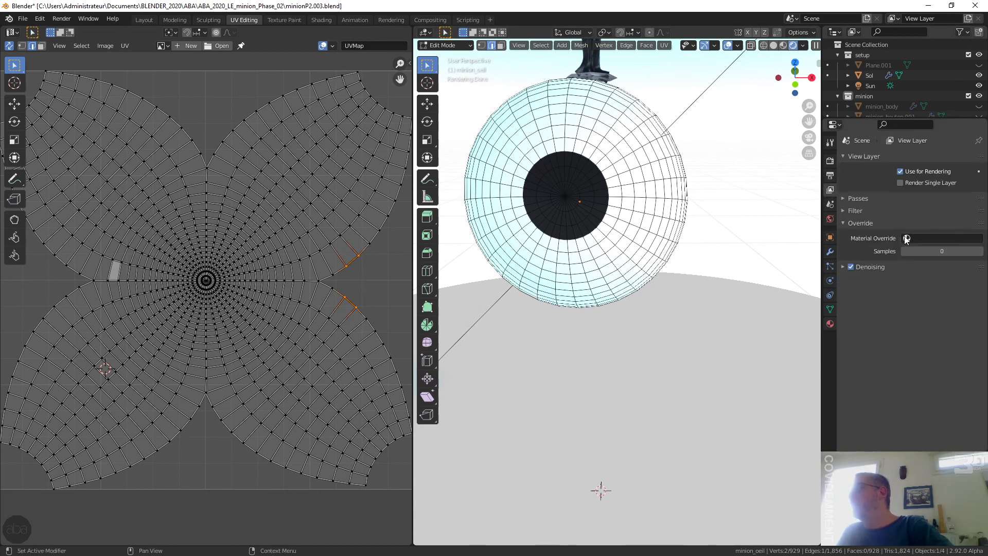
click(906, 238)
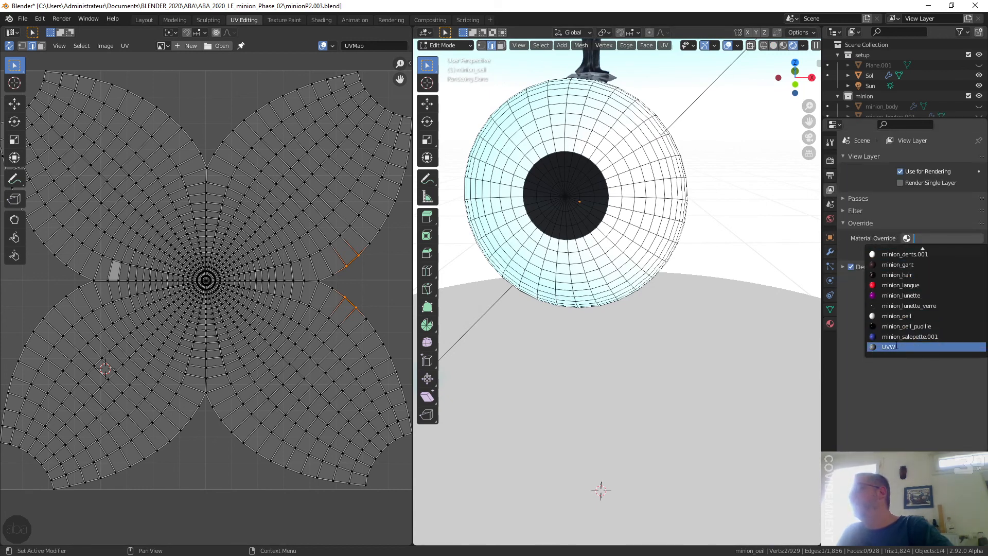
click(895, 346)
Step: Check the eyeball with the override material, clear the material override, and return to Object Mode
middle_drag(674, 243, 944, 228)
click(979, 238)
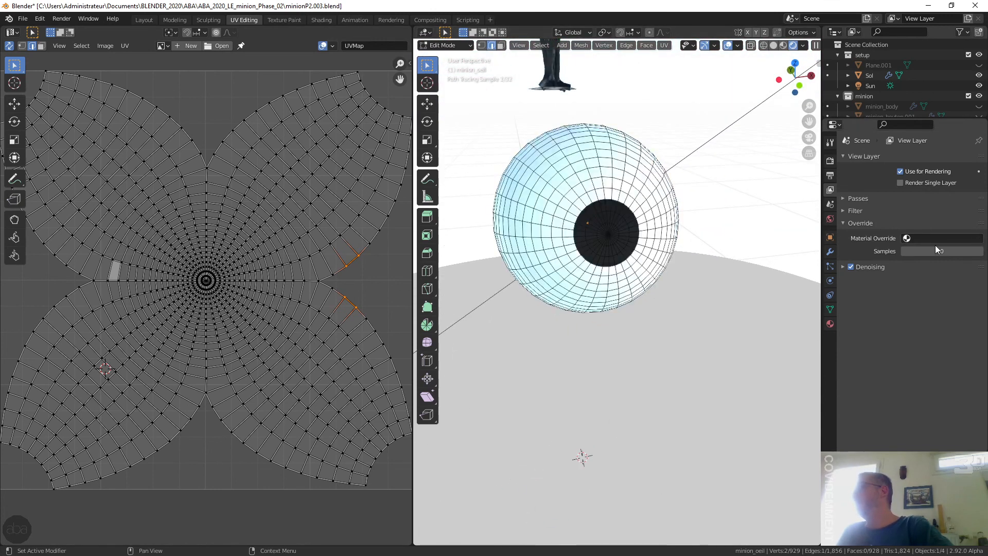
key(Tab)
scroll(678, 202, down, 2)
middle_drag(652, 196, 630, 180)
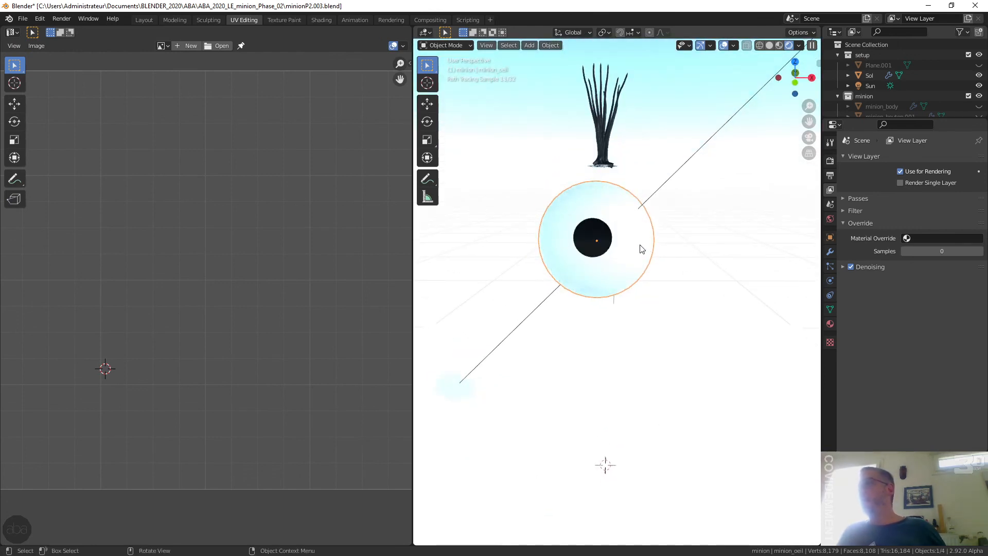
shift+middle_drag(623, 238, 662, 249)
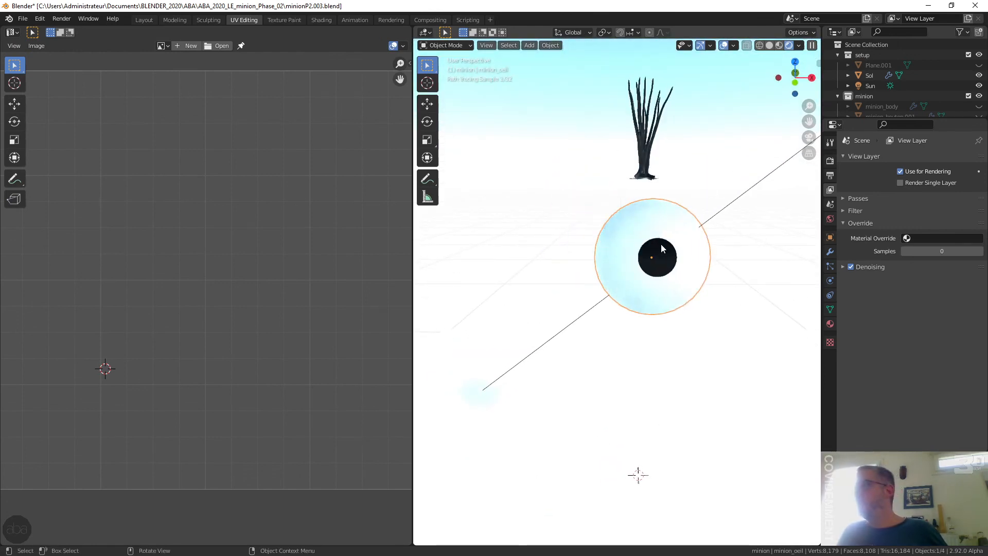